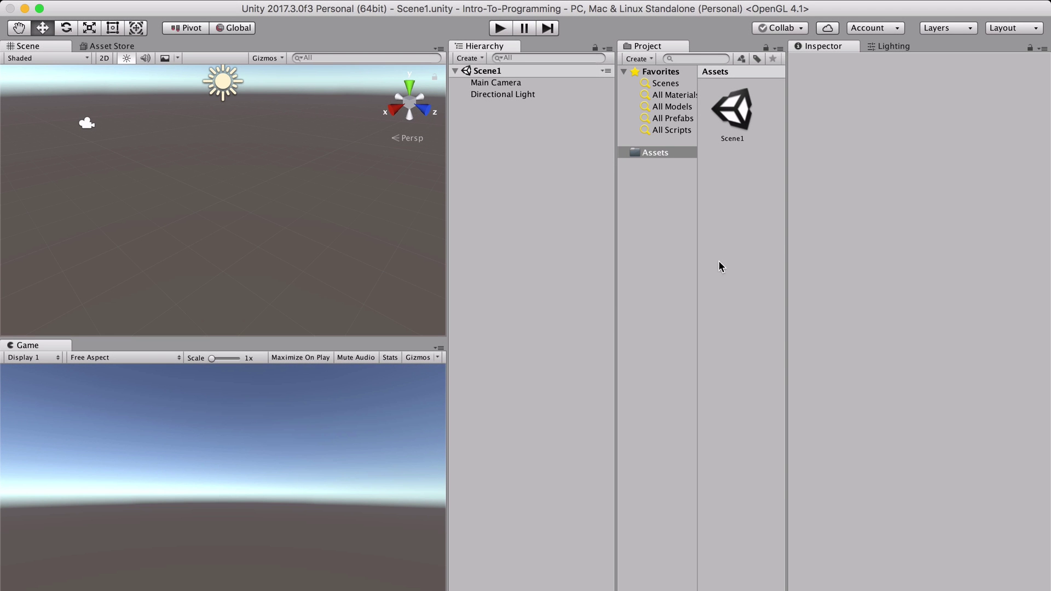
- Create a new C# script in Assets named Variables
right_click(744, 172)
mouse_move(748, 179)
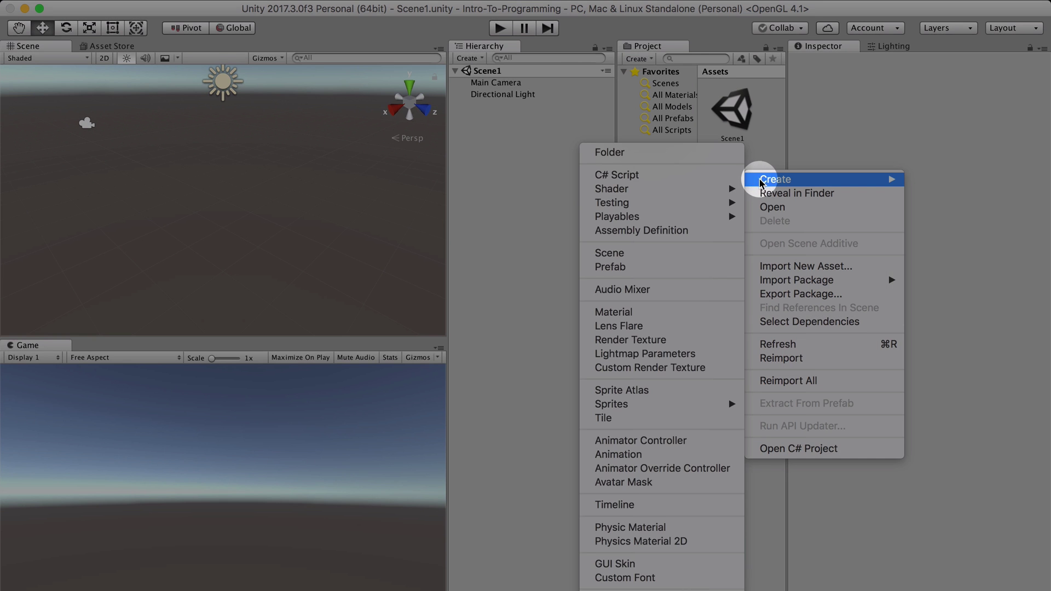
left_click(665, 174)
type("Va")
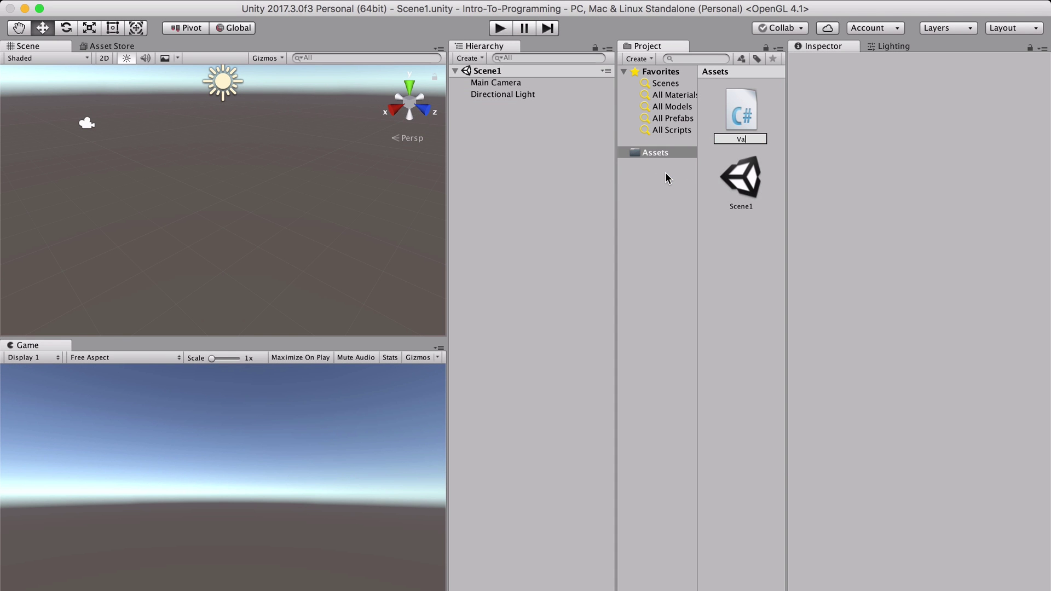
type("riables")
key("Return")
- Attach Variables to Main Camera, open it in MonoDevelop, and select the Start and Update methods
mouse_move(741, 181)
left_mouse_down()
mouse_move(530, 78)
mouse_move(511, 83)
left_mouse_up()
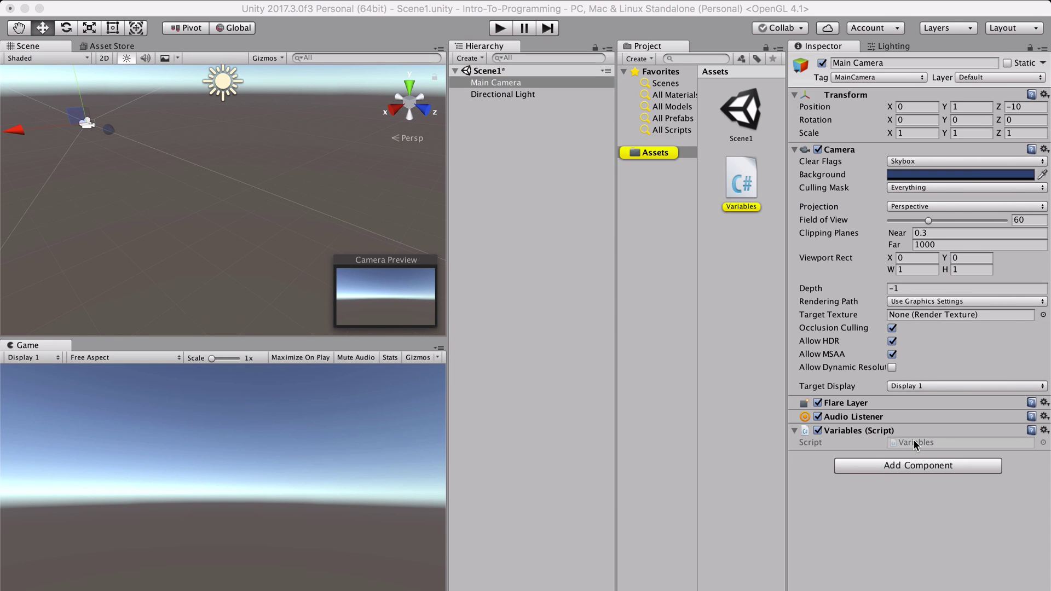
double_click(914, 439)
left_click_drag(299, 222, 294, 134)
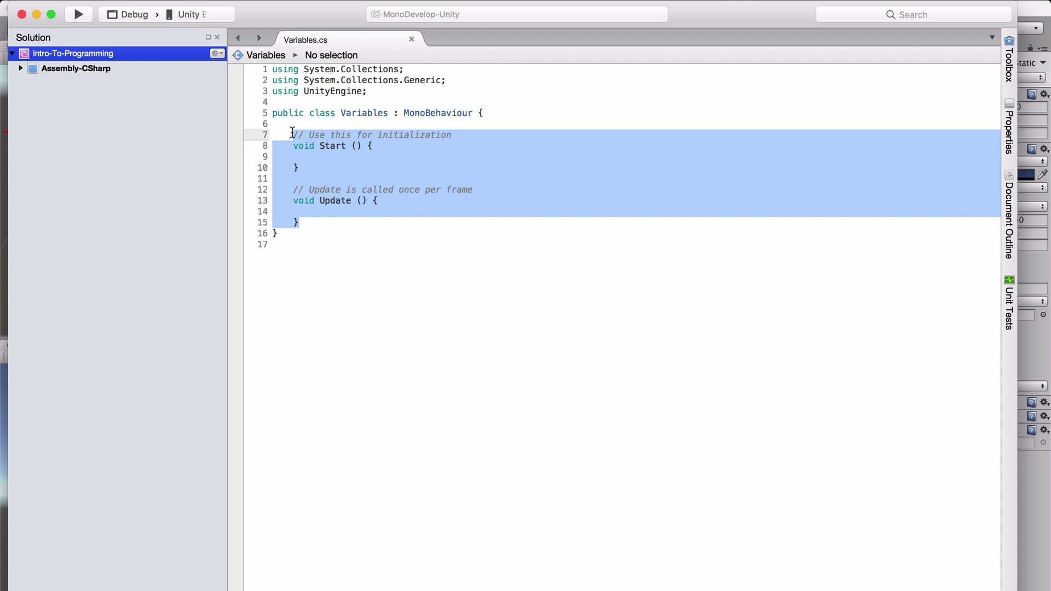
- Replace the Start and Update methods with the line 'public / private type _name;'
key("BackSpace")
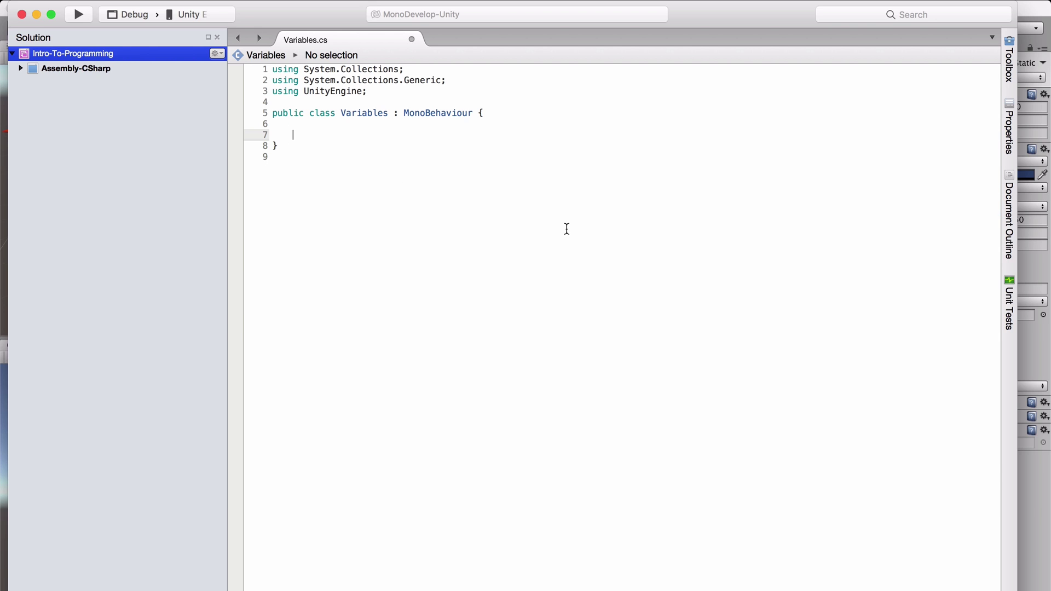
type("pu")
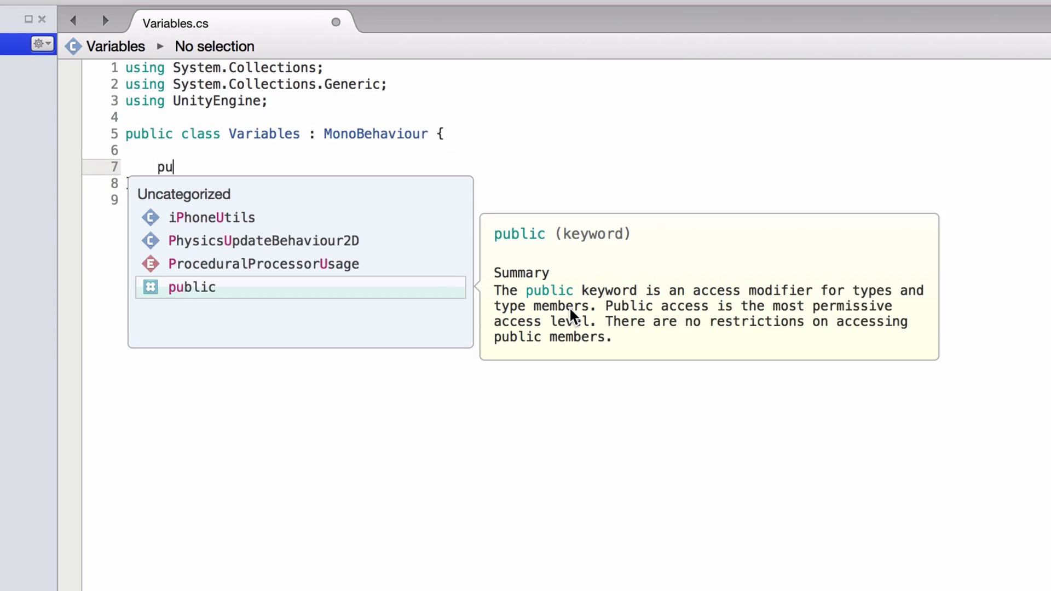
type("blic / ")
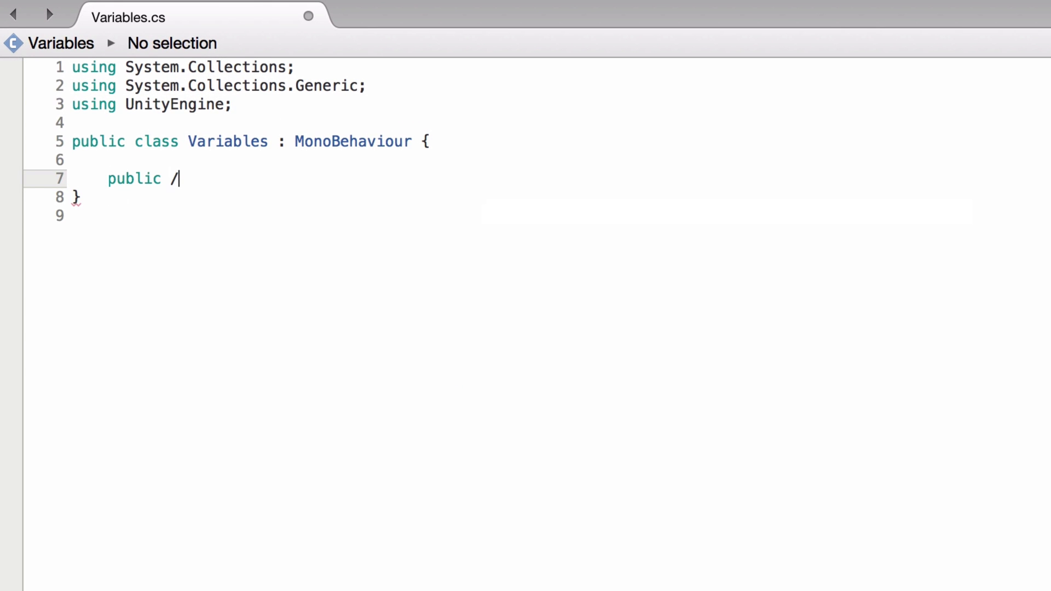
type("pri")
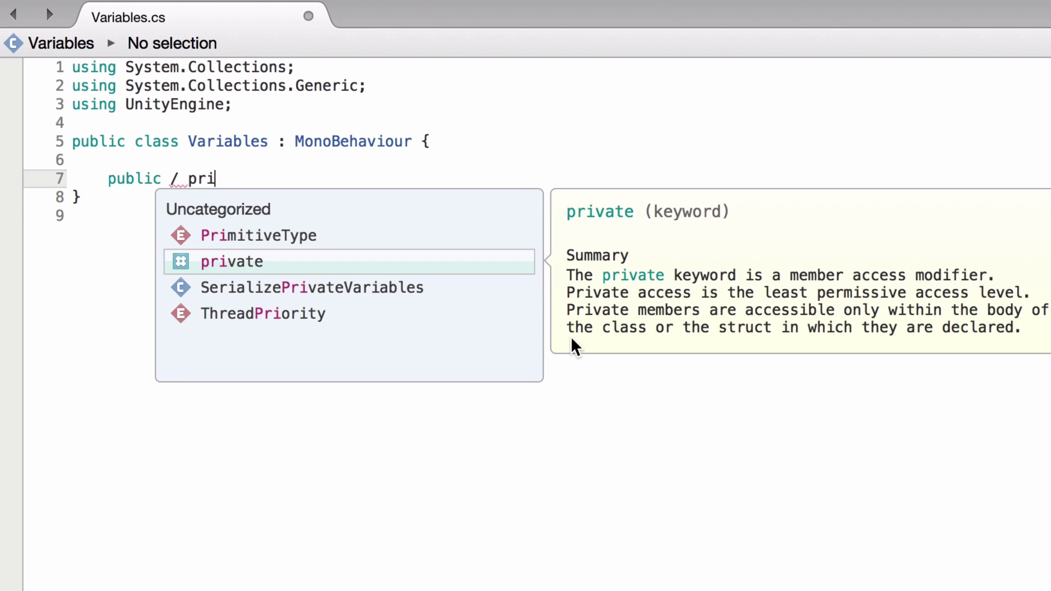
type("vate")
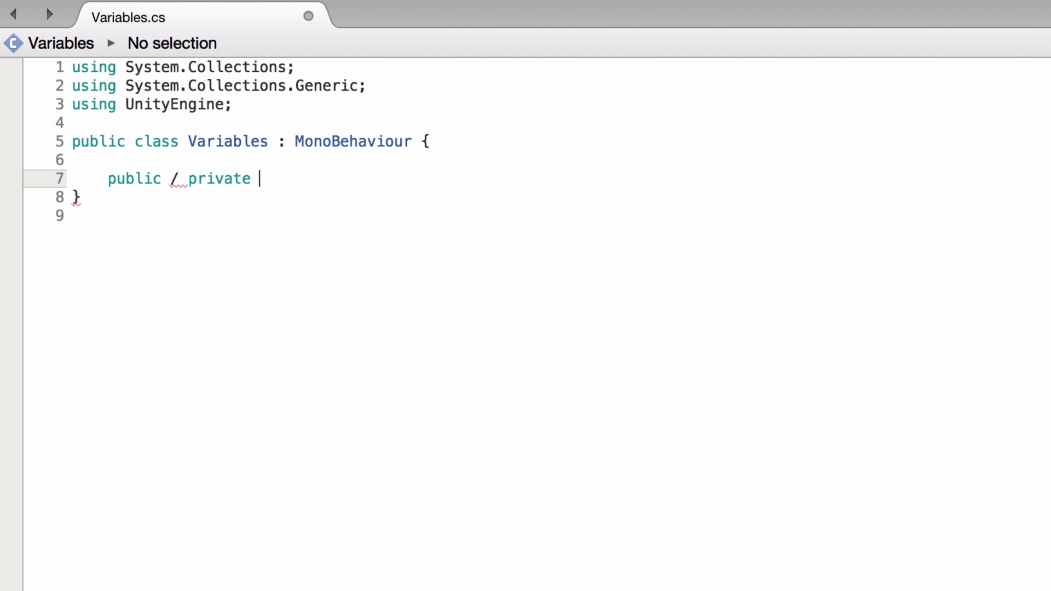
type("ty")
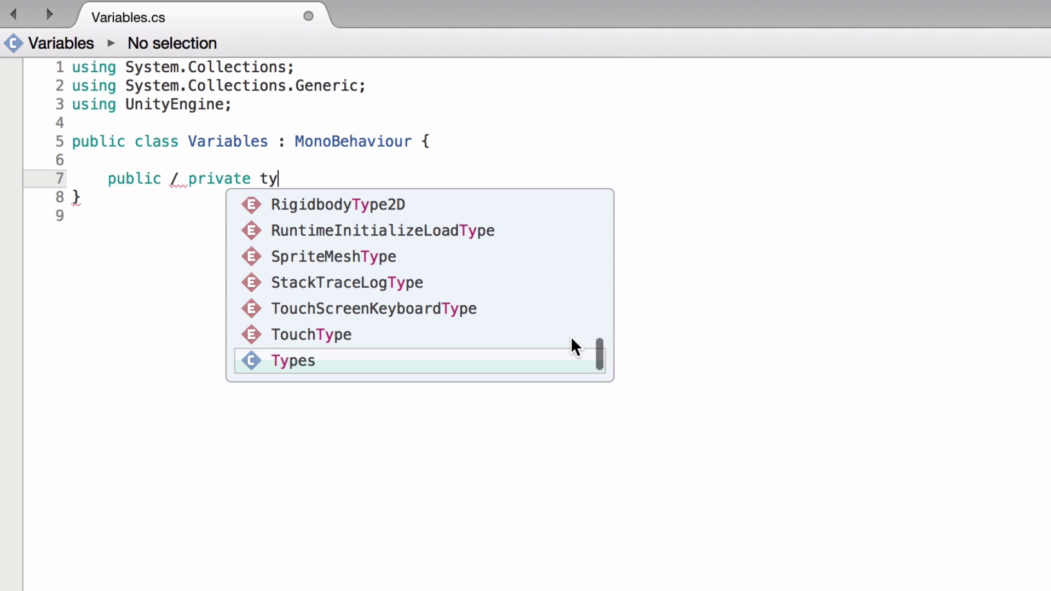
type("pe")
key("Escape")
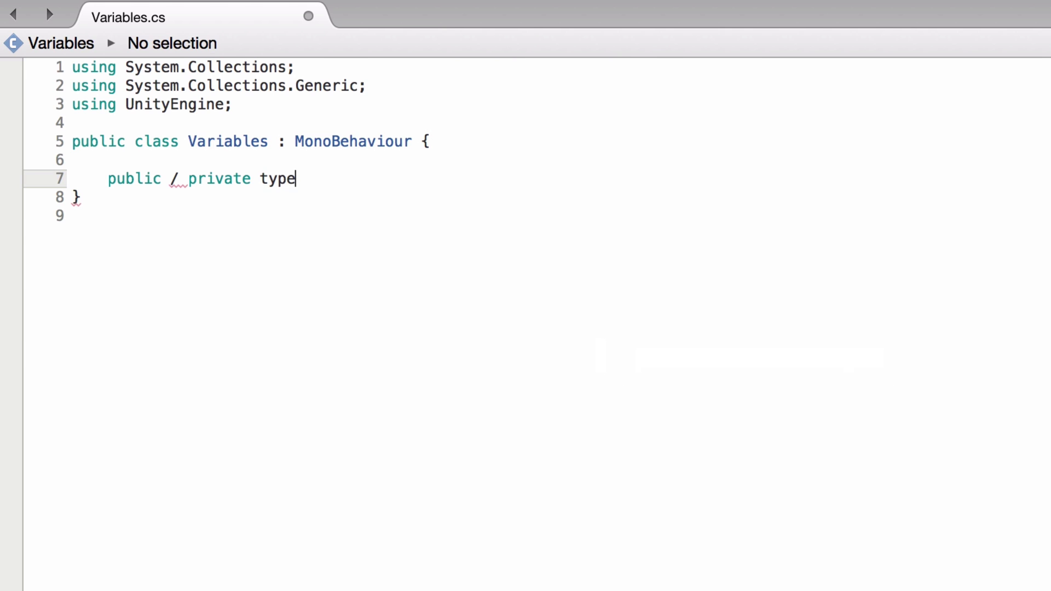
type(" _n")
type("ame;")
key("Return")
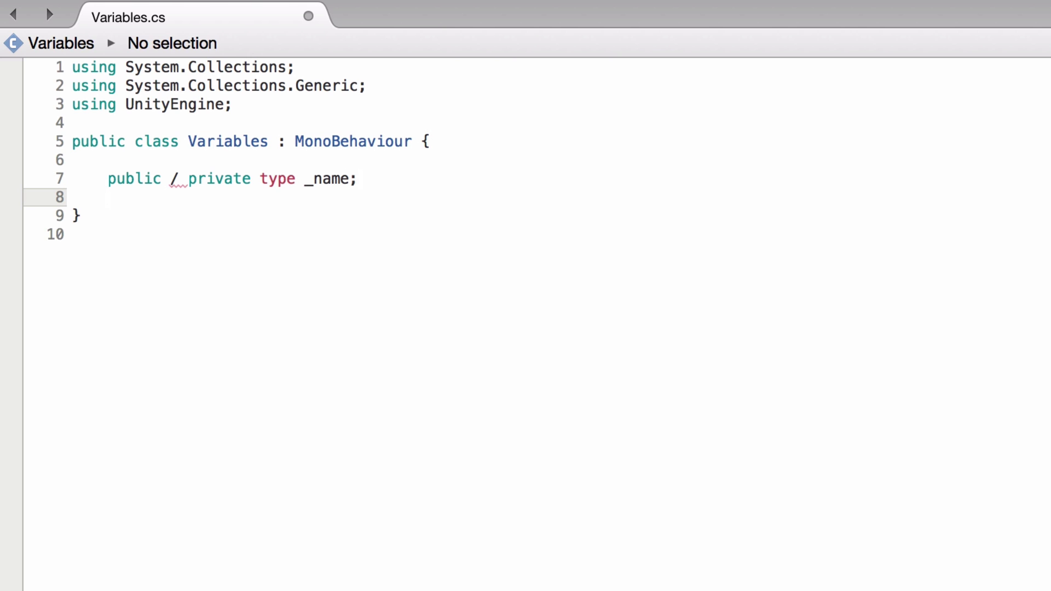
type(")*&^%$#@@")
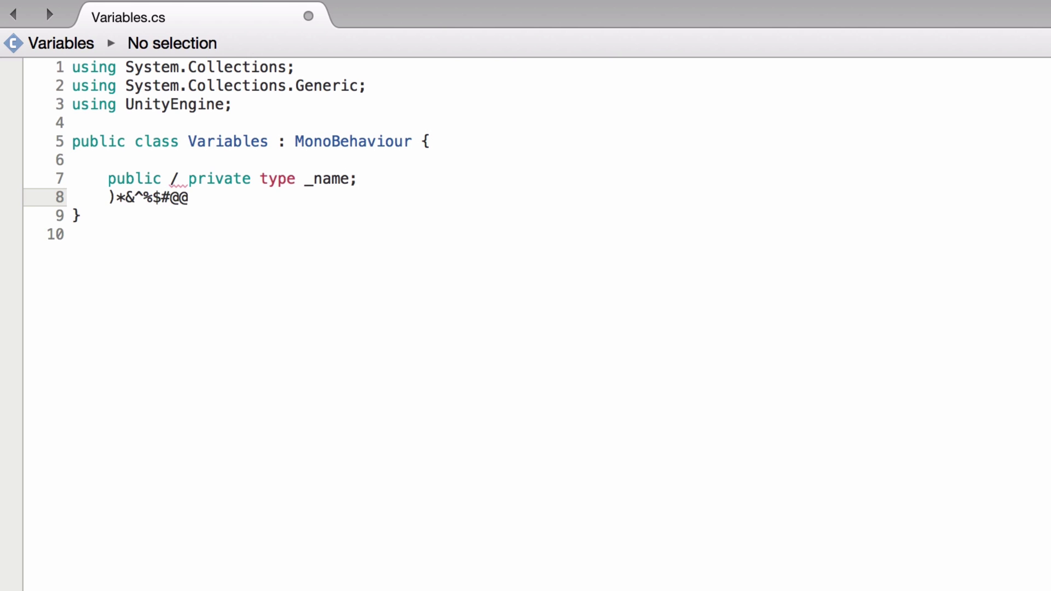
key("shift+Home")
key("BackSpace")
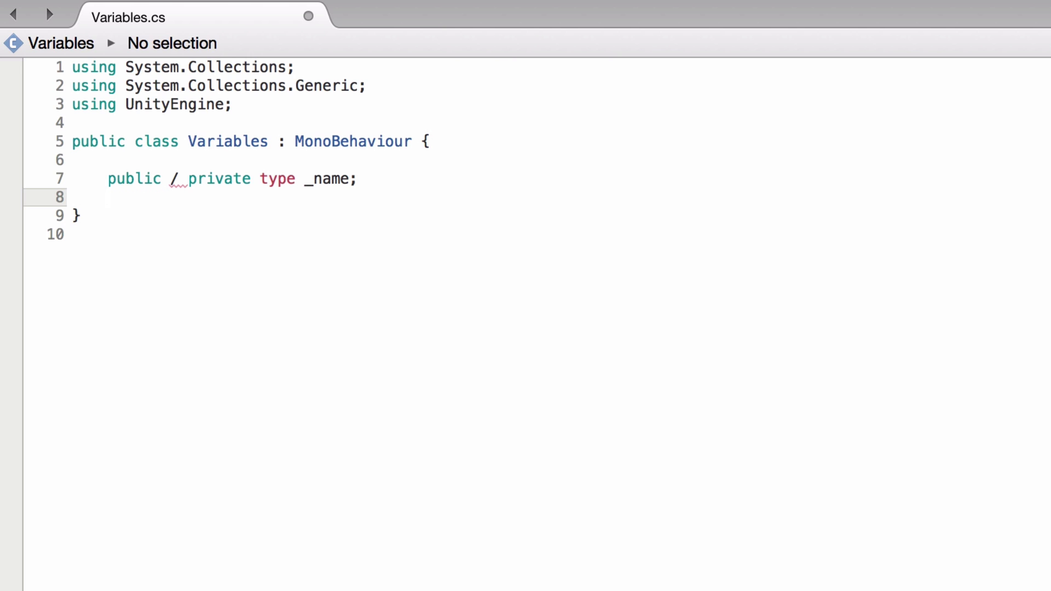
type("sdfg")
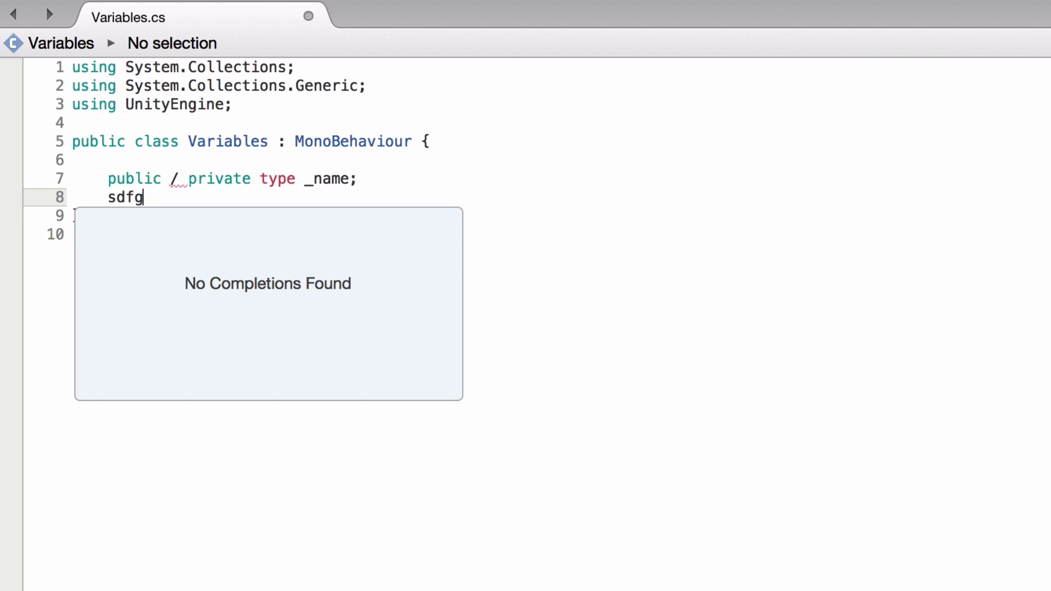
type("_456")
double_click(143, 197)
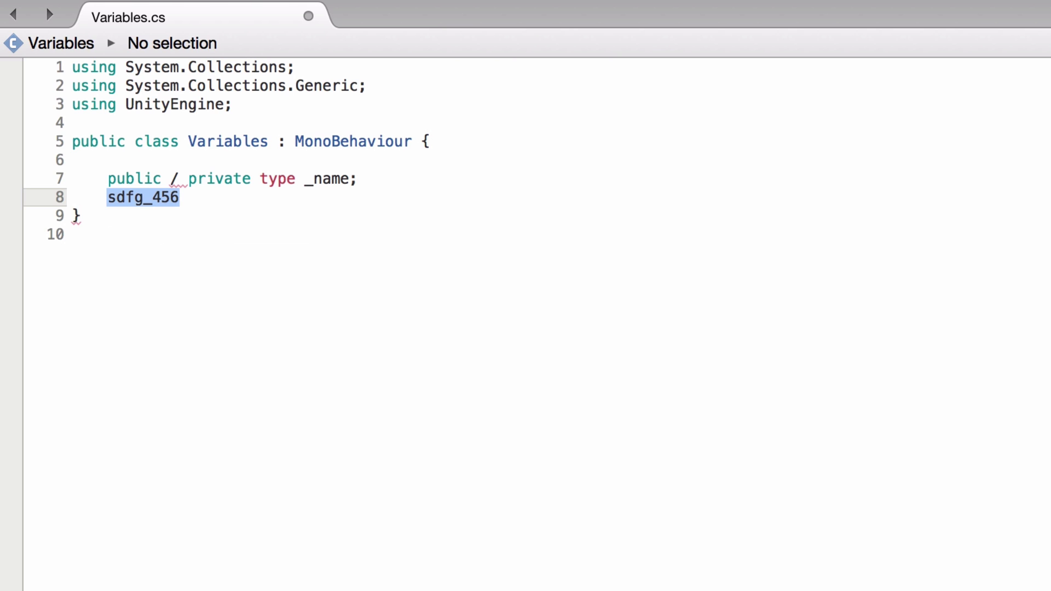
type("456")
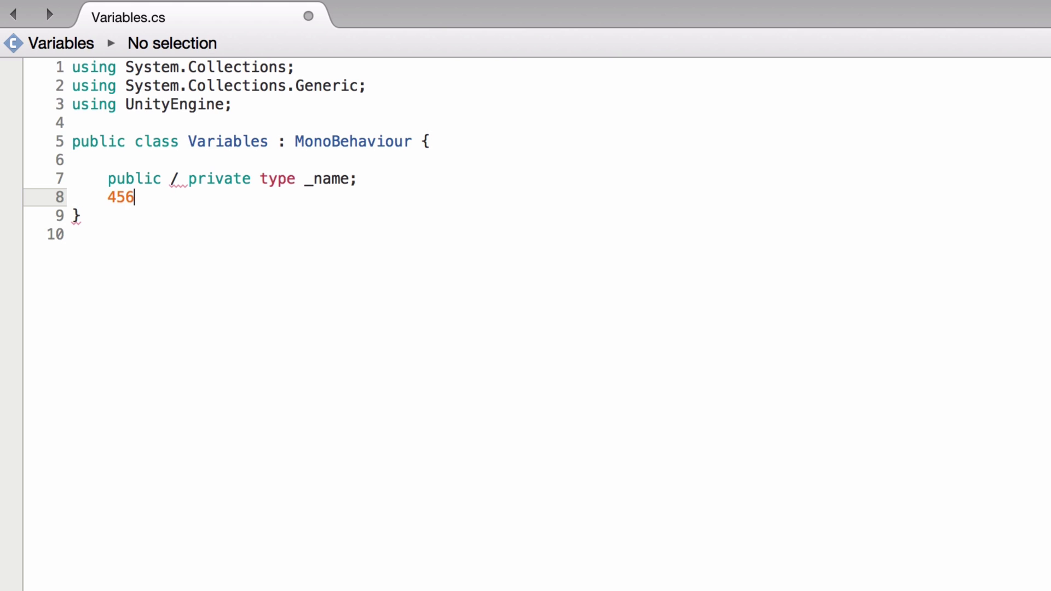
key("BackSpace")
key("BackSpace")
key("BackSpace")
type("_78")
key("BackSpace")
key("BackSpace")
key("BackSpace")
- Comment out the template line and declare public int _num1 = 1; below it
mouse_move(225, 143)
key("Up")
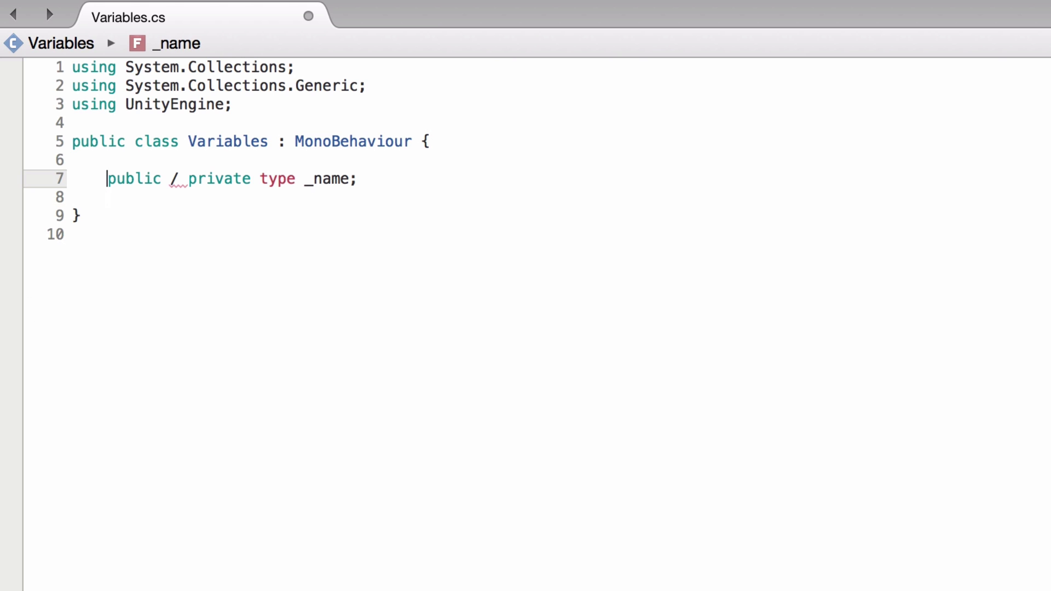
key("super+slash")
key("Down")
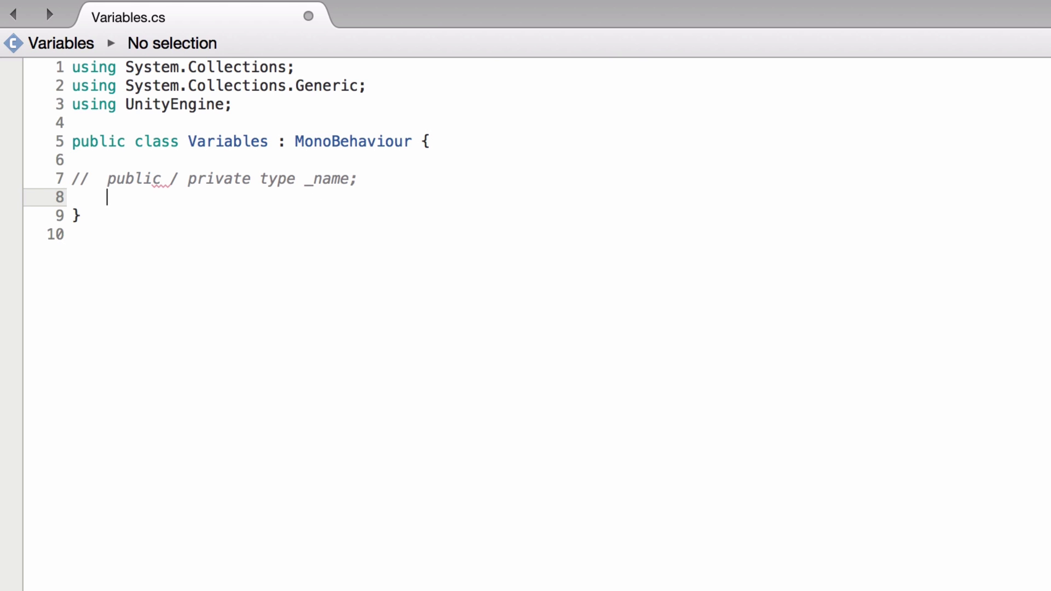
type("pub")
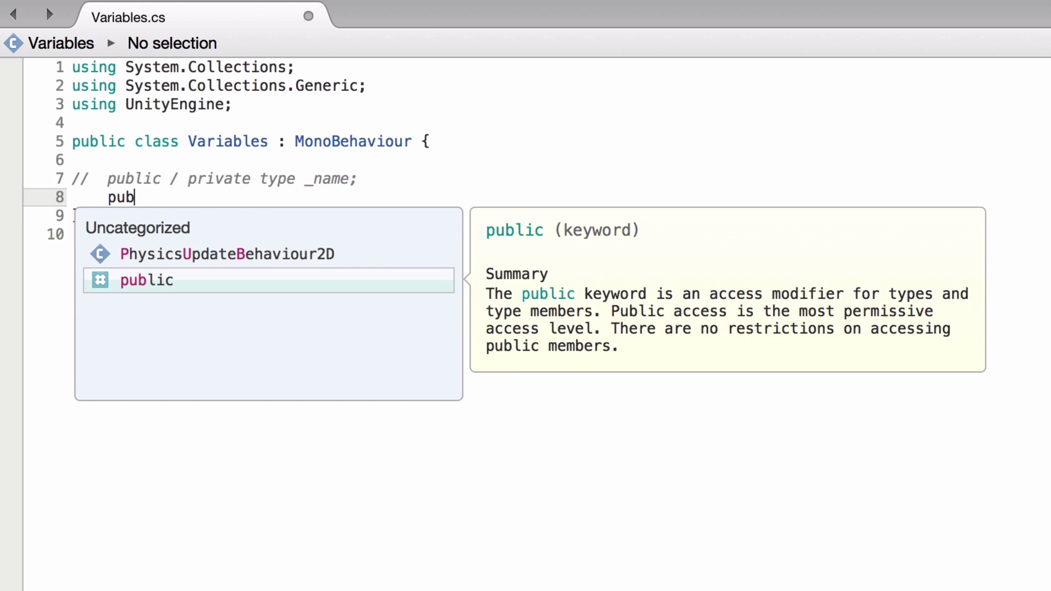
type("lic ")
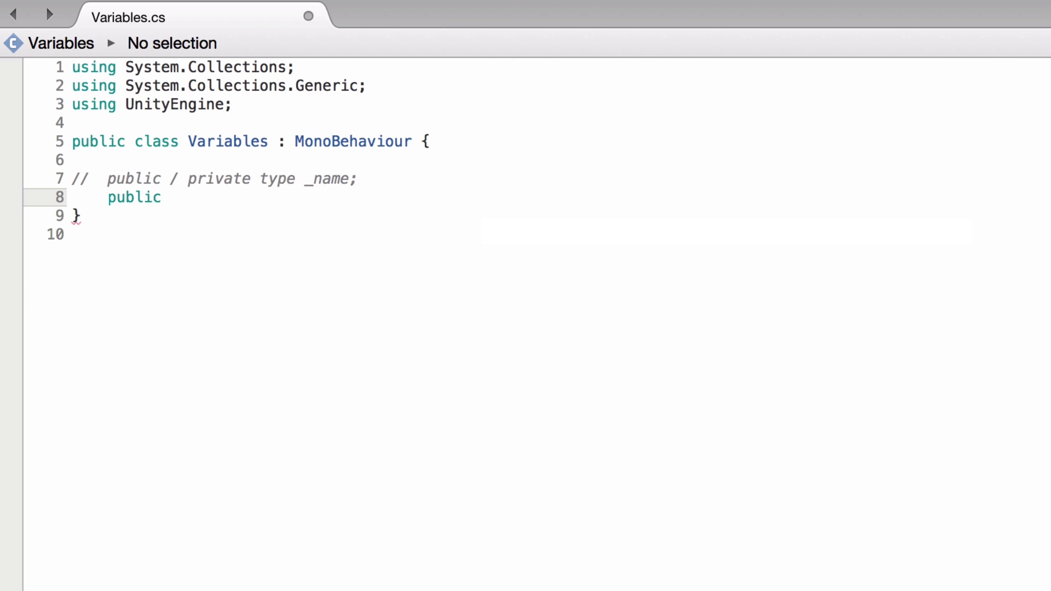
type("int ")
type("_num")
type("1")
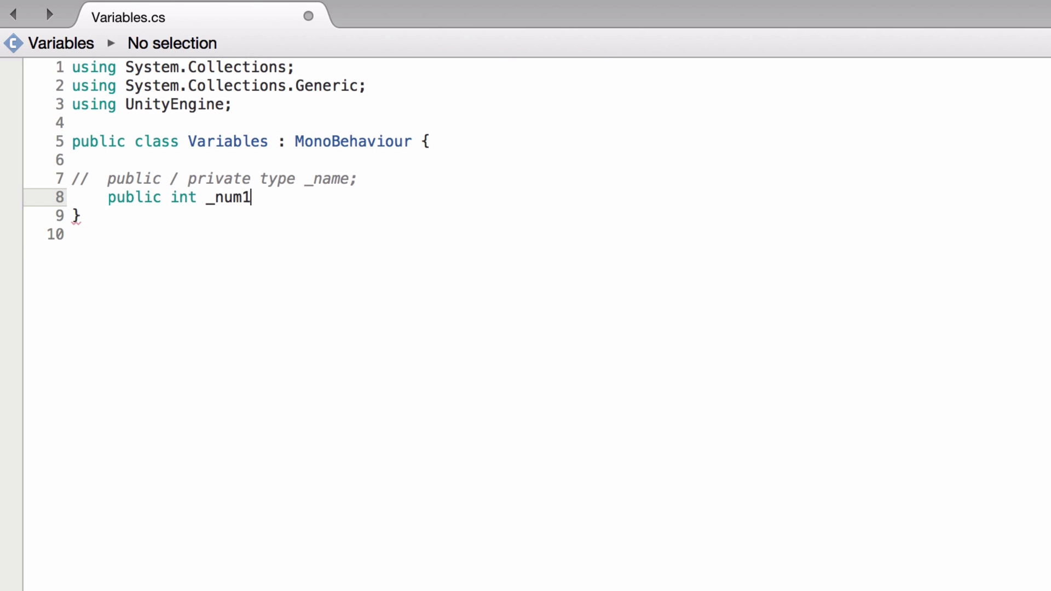
type(" = ")
type("123")
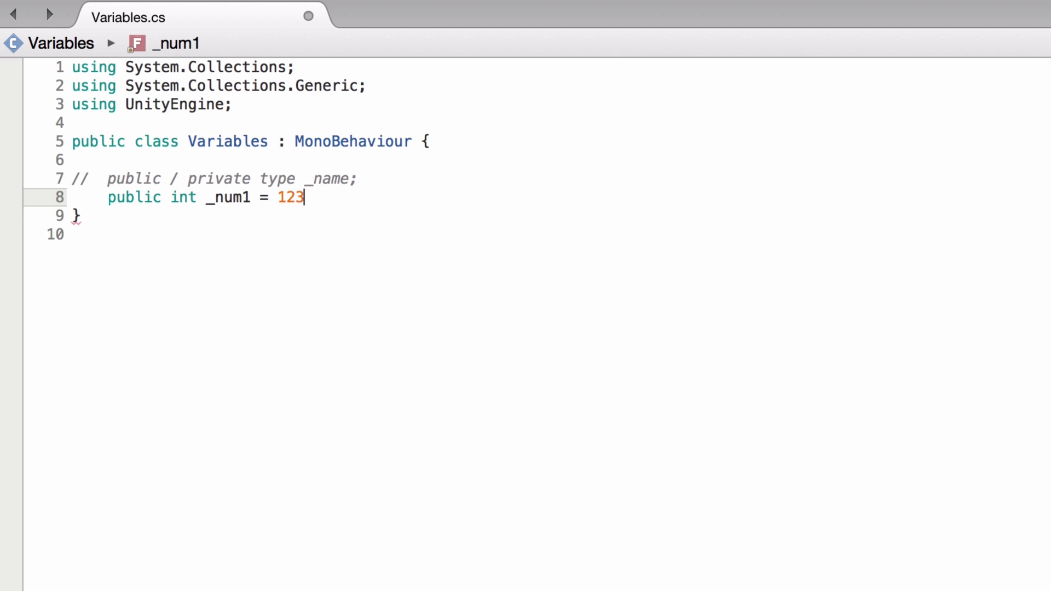
key("BackSpace")
key("BackSpace")
type(";")
key("Return")
key("super+Tab")
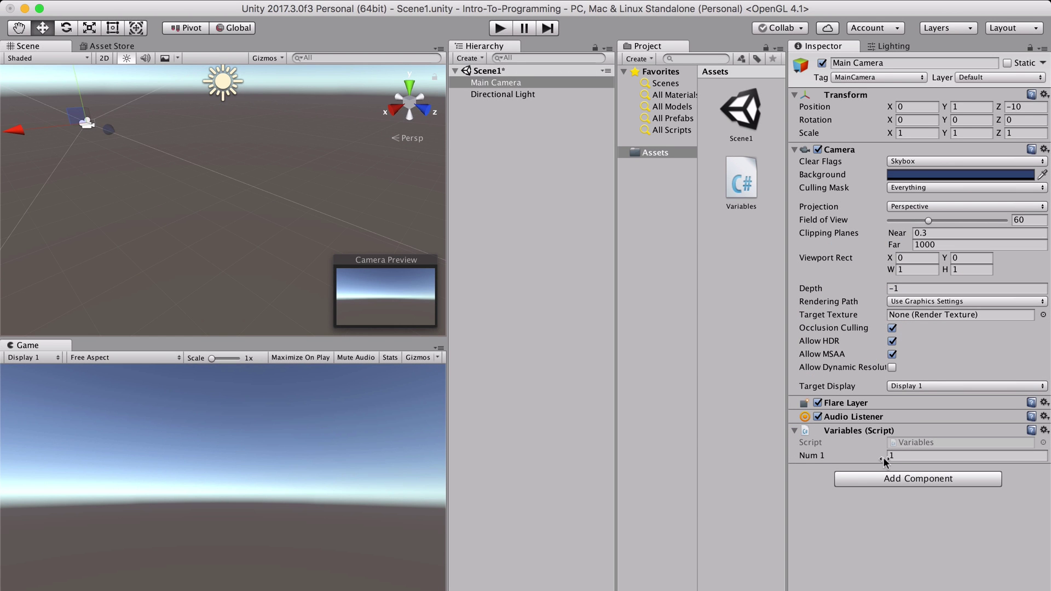
- Try the Num 1 field by scrubbing it to -20 and retyping a value, then return to the script
left_click(873, 458)
left_click_drag(869, 461, 857, 467)
type("7")
key("BackSpace")
key("super+Tab")
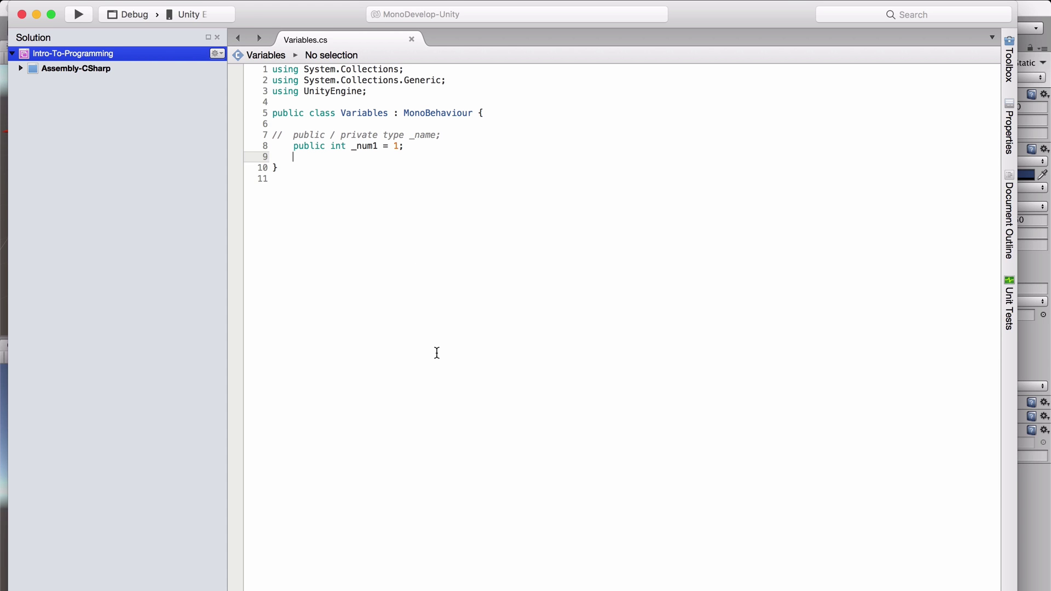
- Declare public float _num2 = 4.999f; on the next line and save the script
type("pu")
type("b")
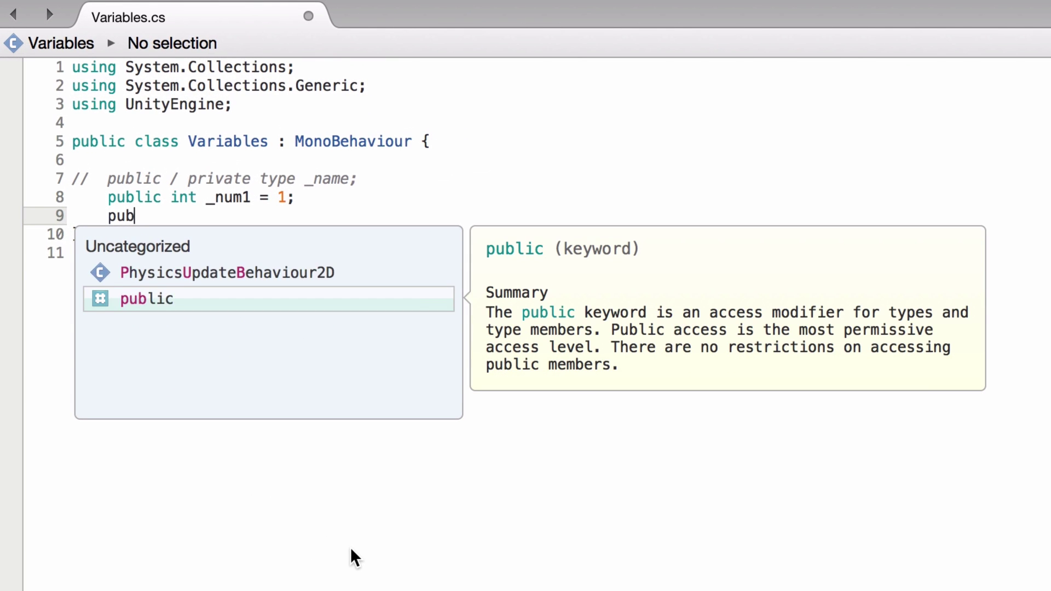
type("lic fl")
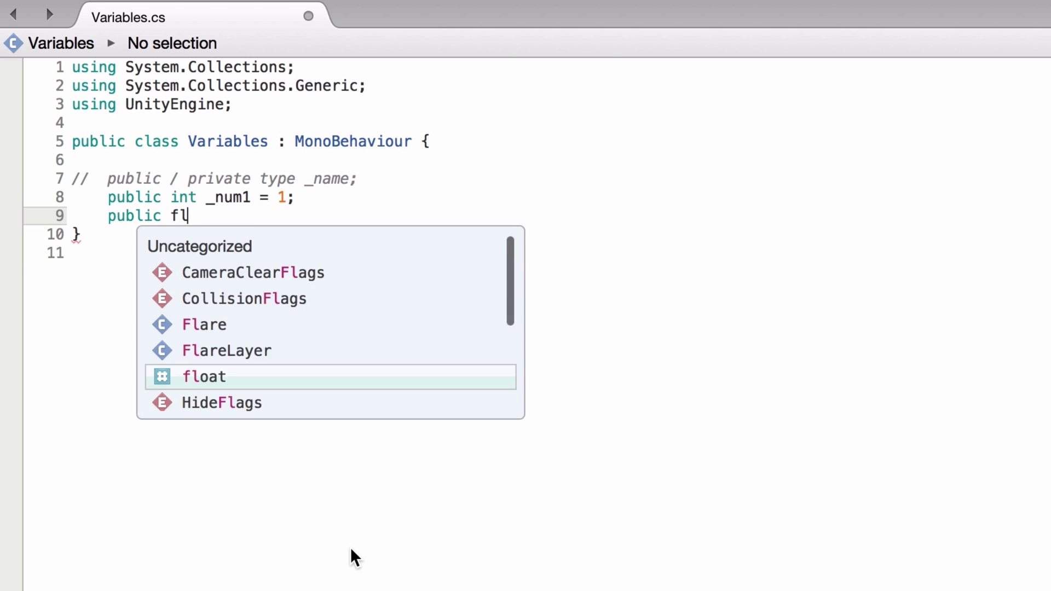
type("oat ")
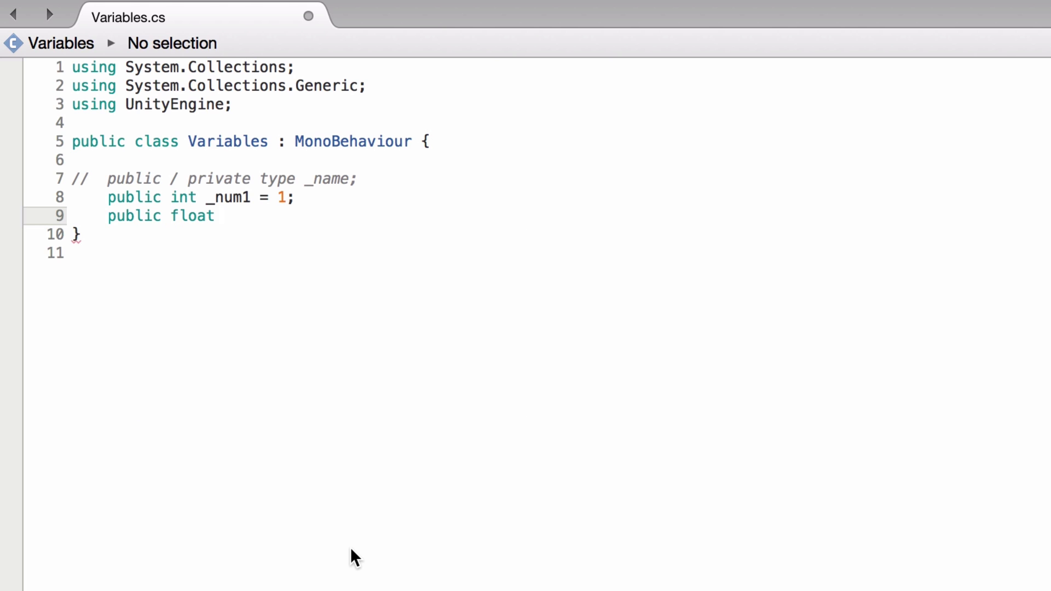
type("_num")
type("2 =")
type(" 1.")
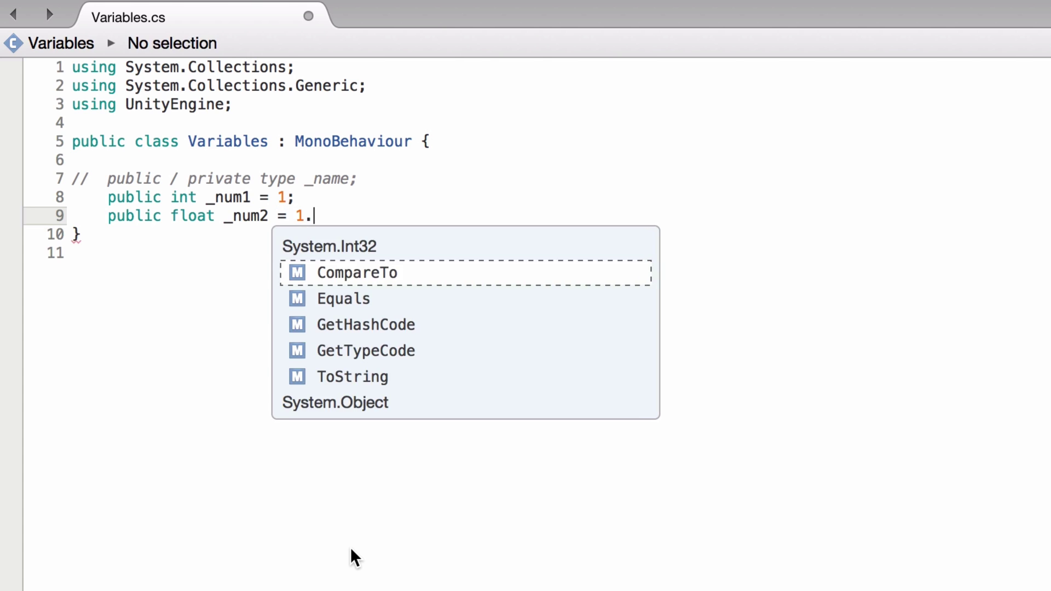
type("5")
key("BackSpace")
key("BackSpace")
key("BackSpace")
type("4")
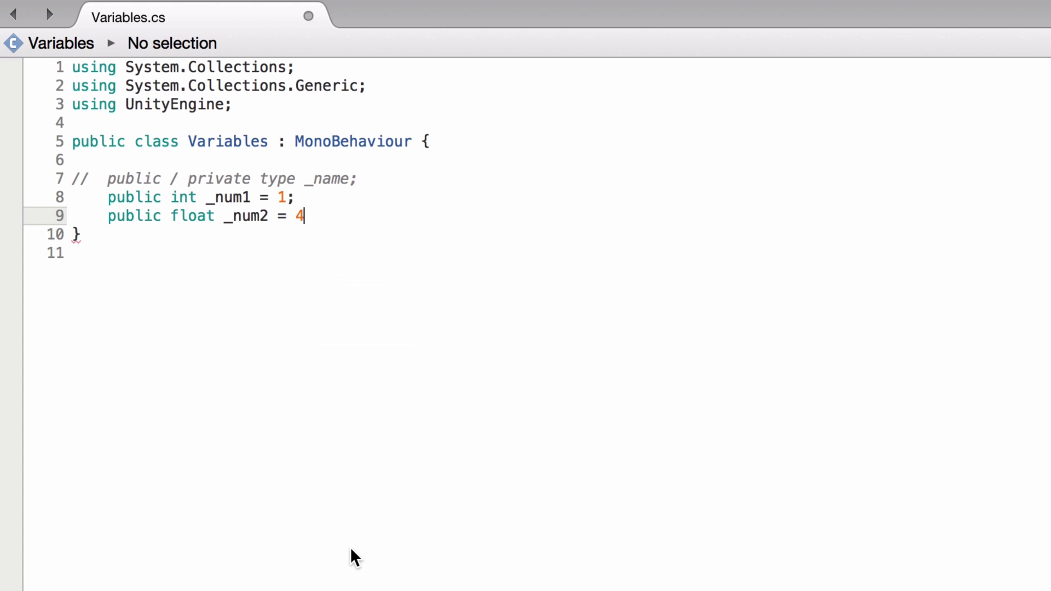
type(".999")
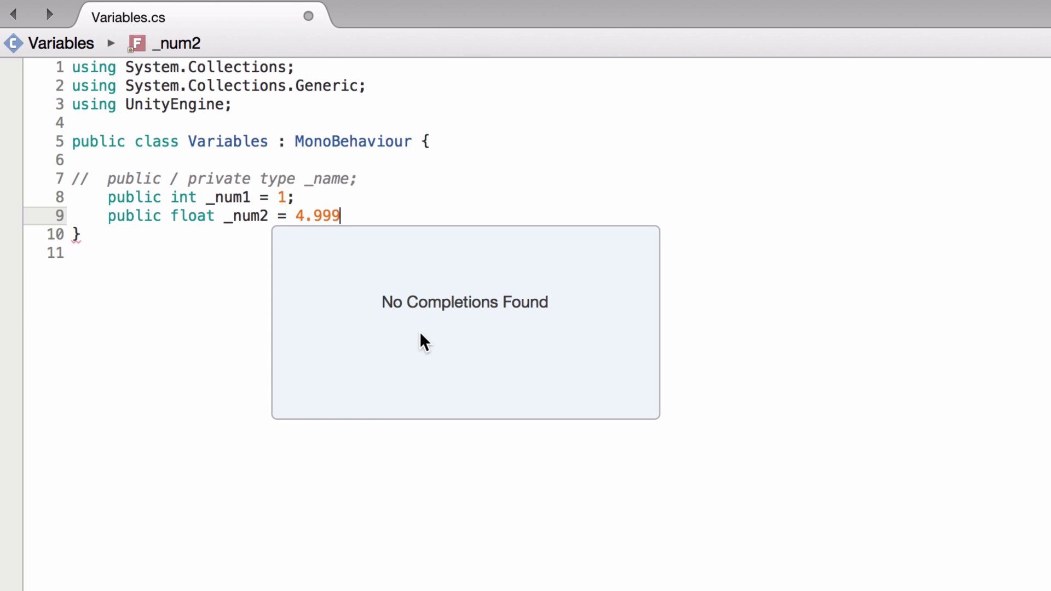
type("f;")
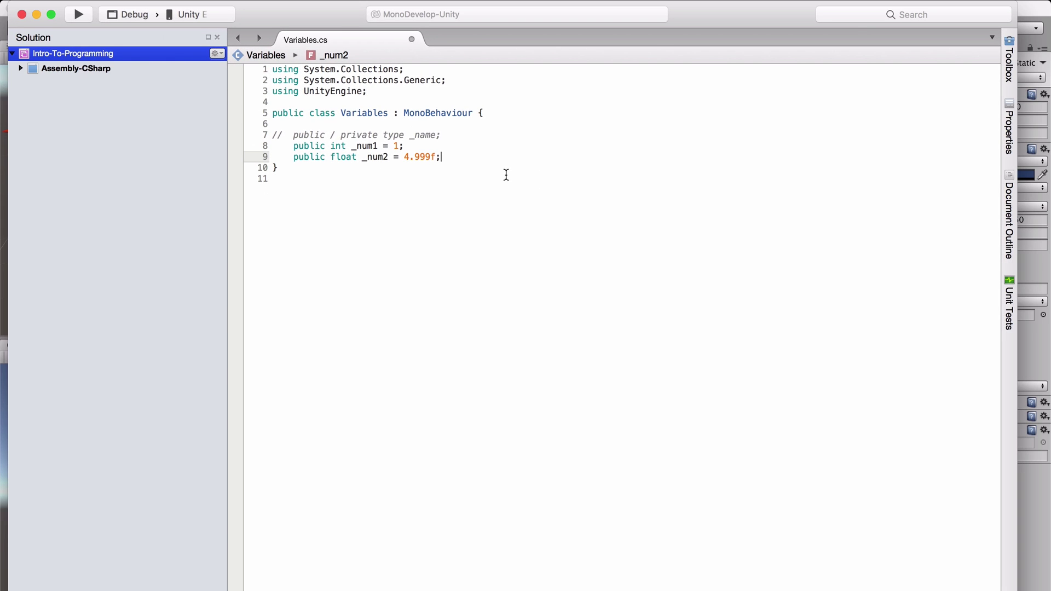
key("super+s")
key("super+Tab")
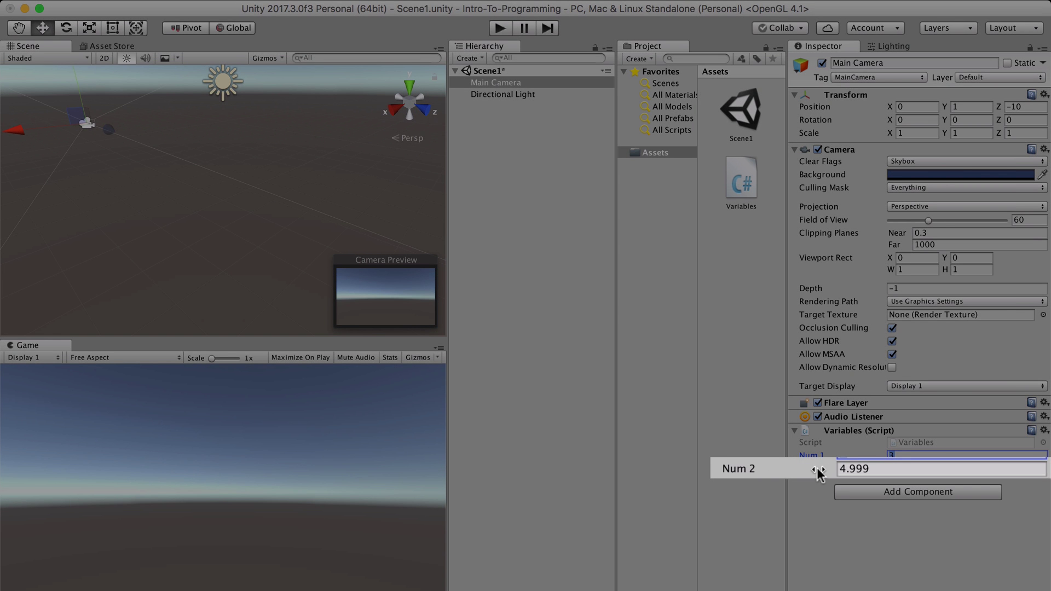
- Scrub the Num 2 value in the Inspector from 4.999 down to 4.3
mouse_move(815, 472)
left_mouse_down()
mouse_move(793, 482)
mouse_move(856, 480)
left_mouse_up()
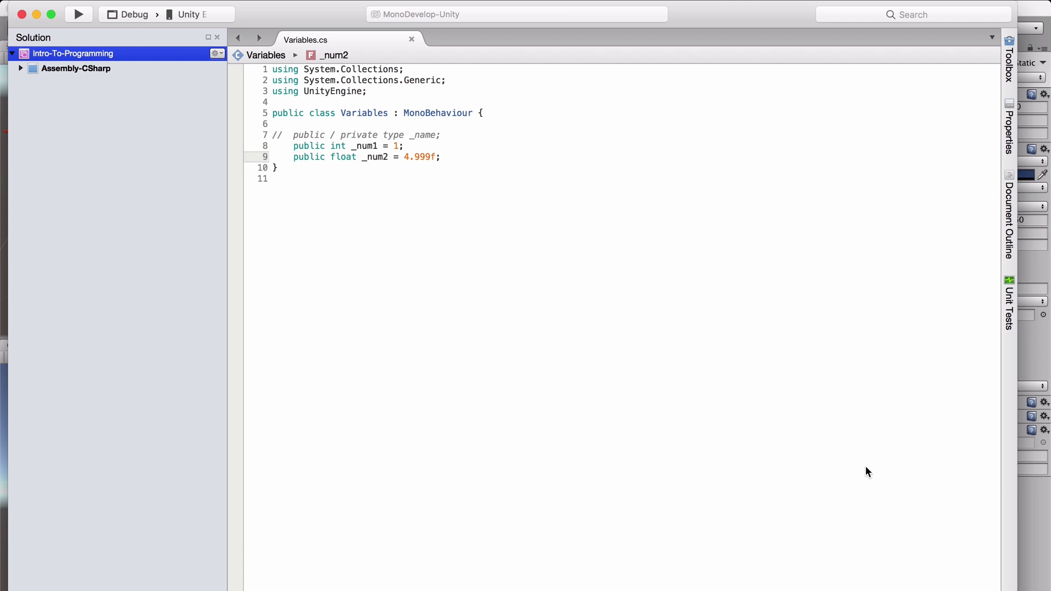
- On a new line, declare public double _num3 = 4.999999999;
key("Return")
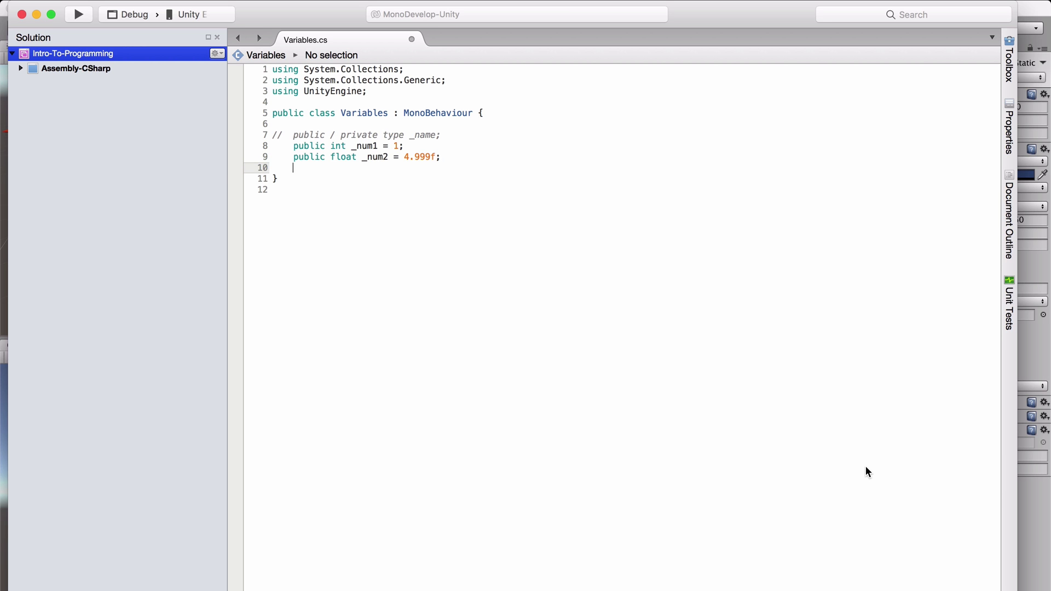
type("public ")
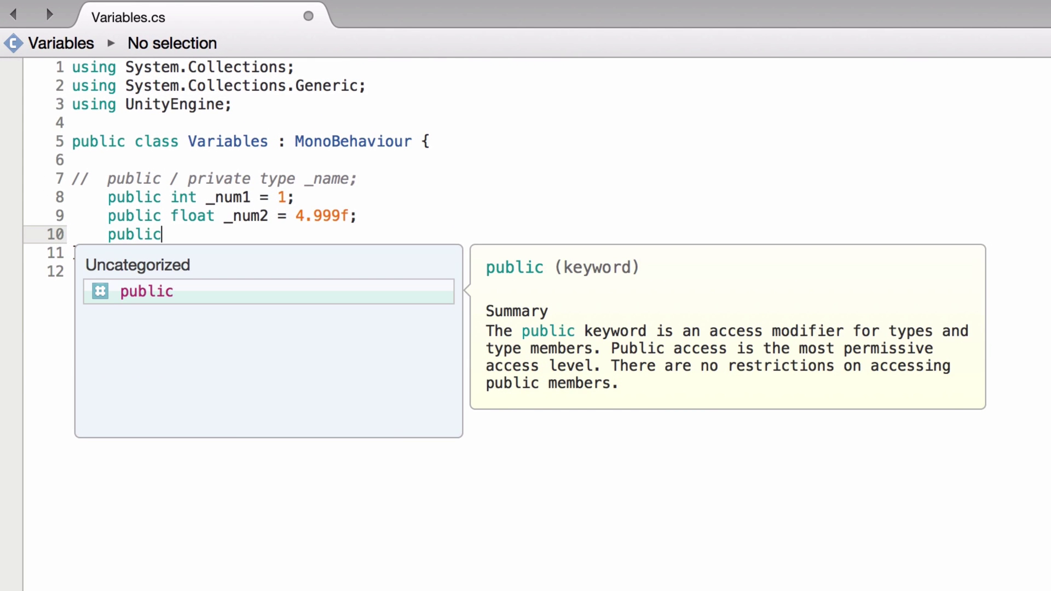
type("dou")
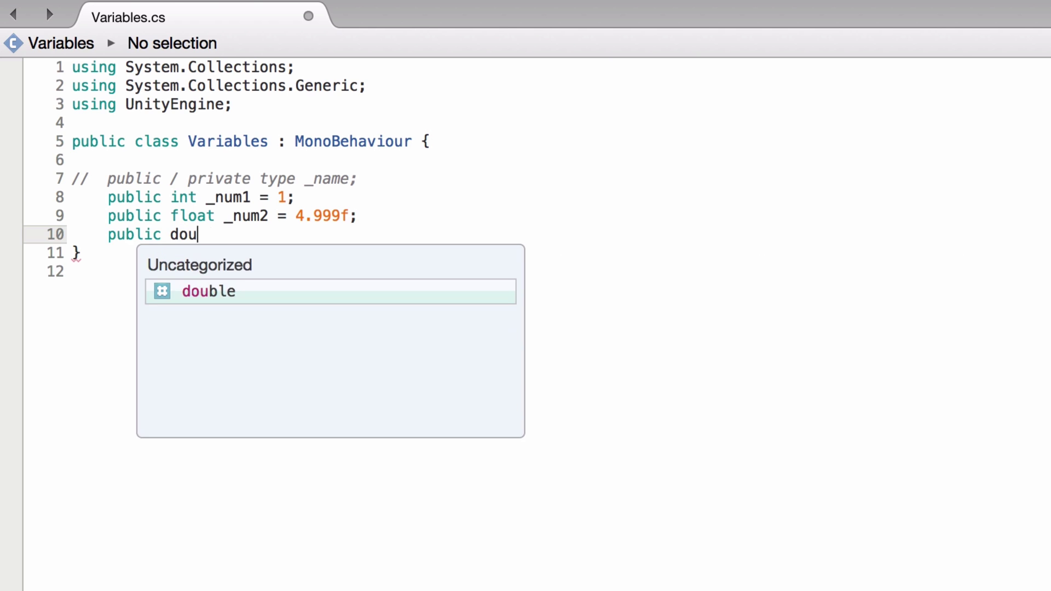
type("ble")
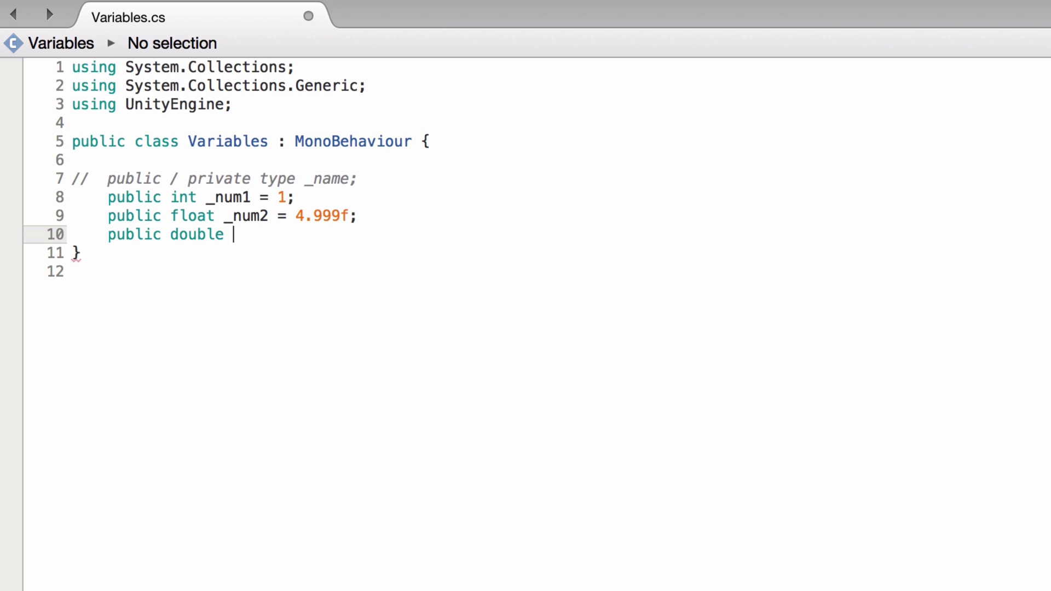
type("_nu")
type("m3")
type(" = 4.")
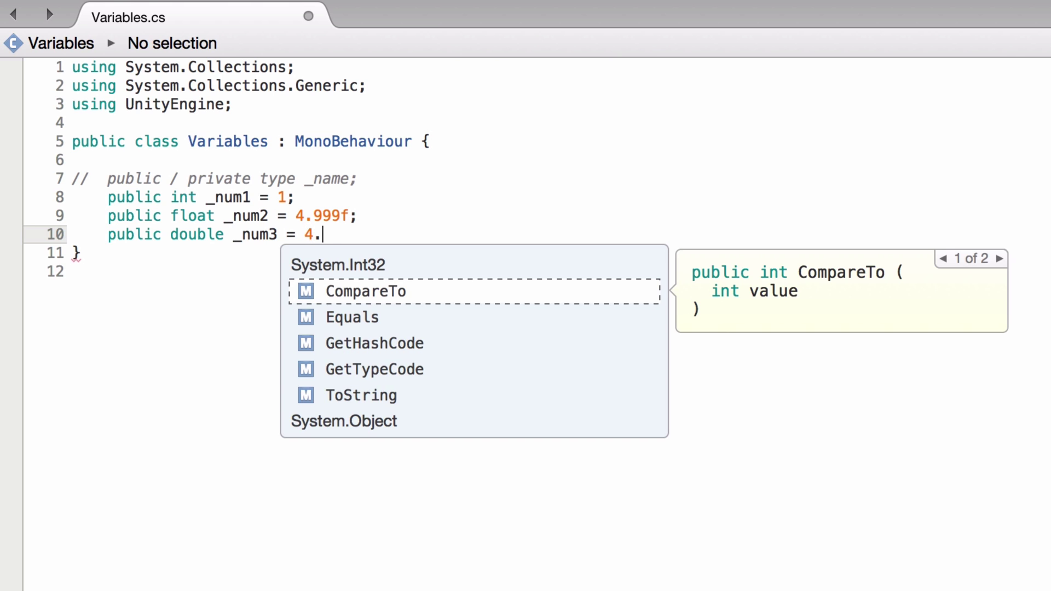
type("999999999;")
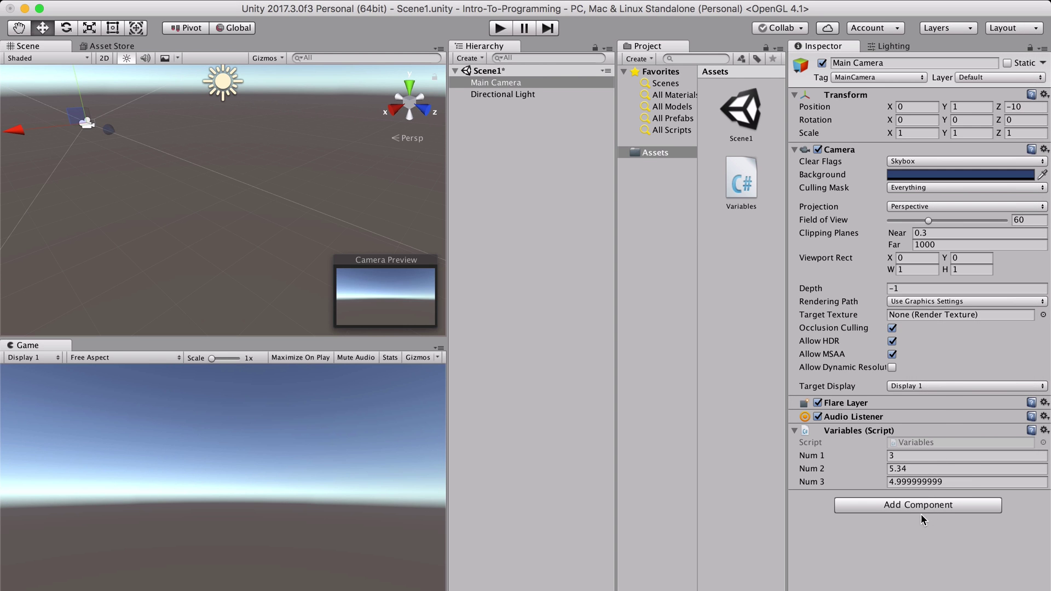
- Select the Num 3 field, then enter 5 into Num 2 and commit it
left_click(959, 482)
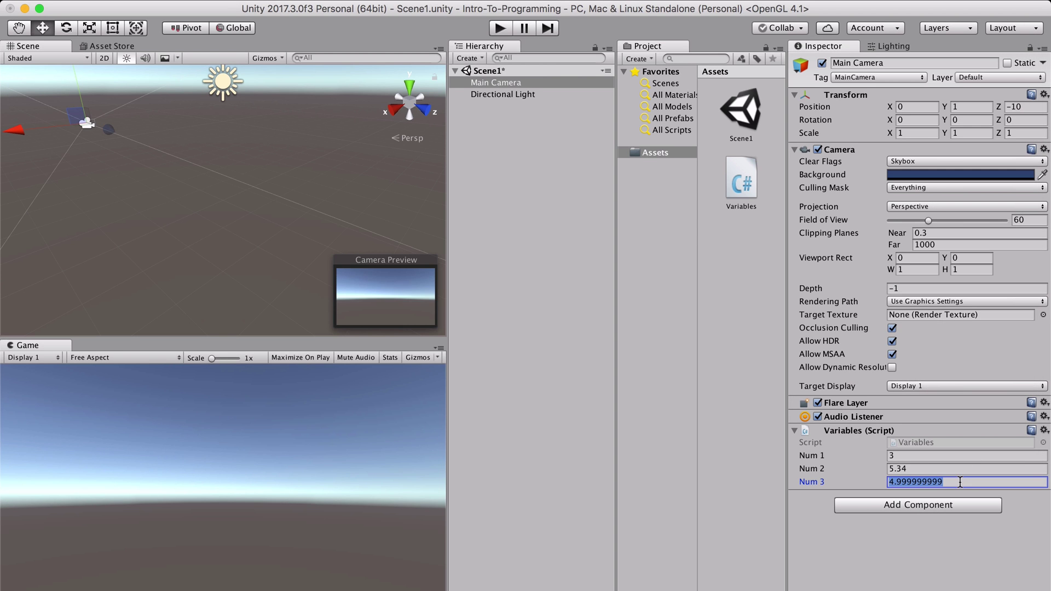
left_click(913, 468)
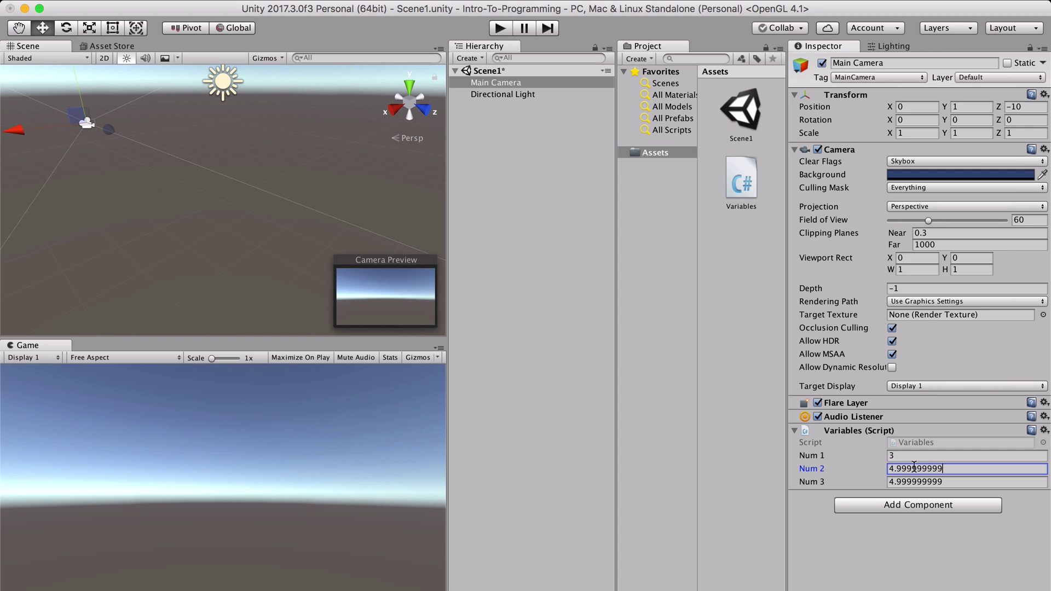
type("5")
left_click(914, 482)
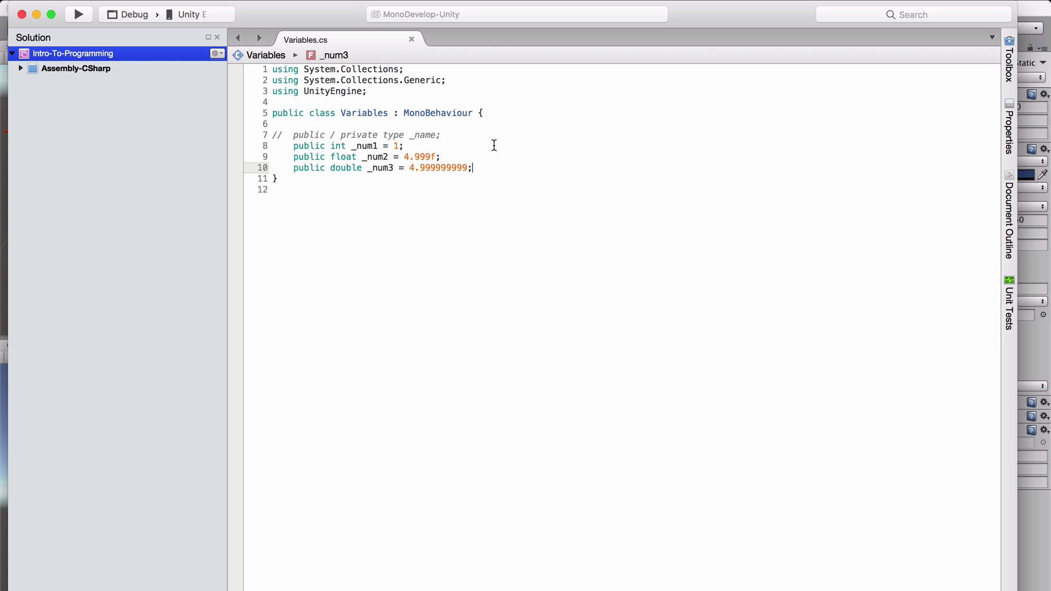
- Declare public char _c = 'b'; on line 12 and save the script
key("Return")
key("Return")
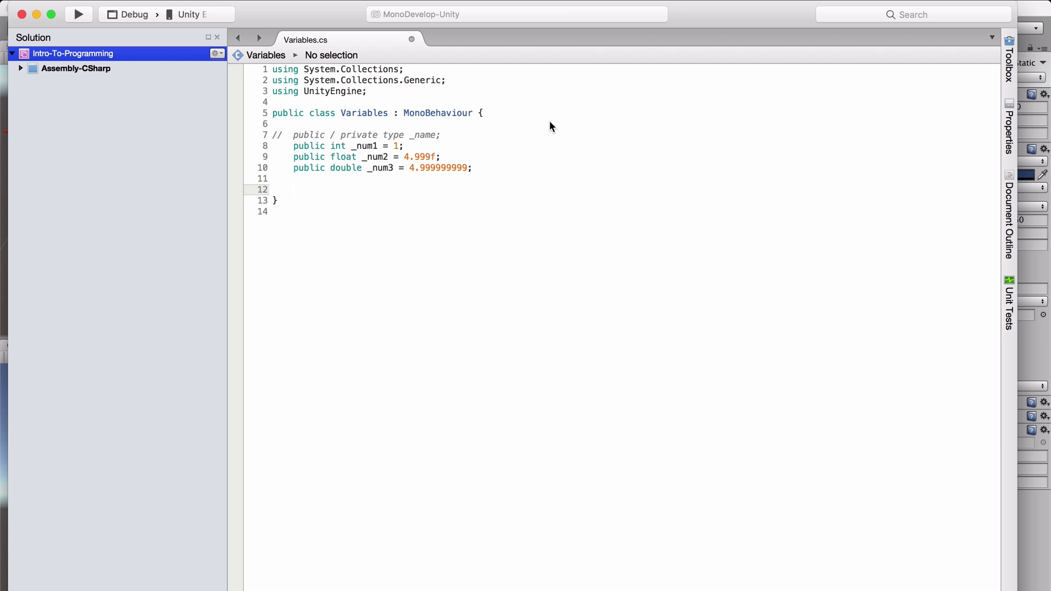
type("public")
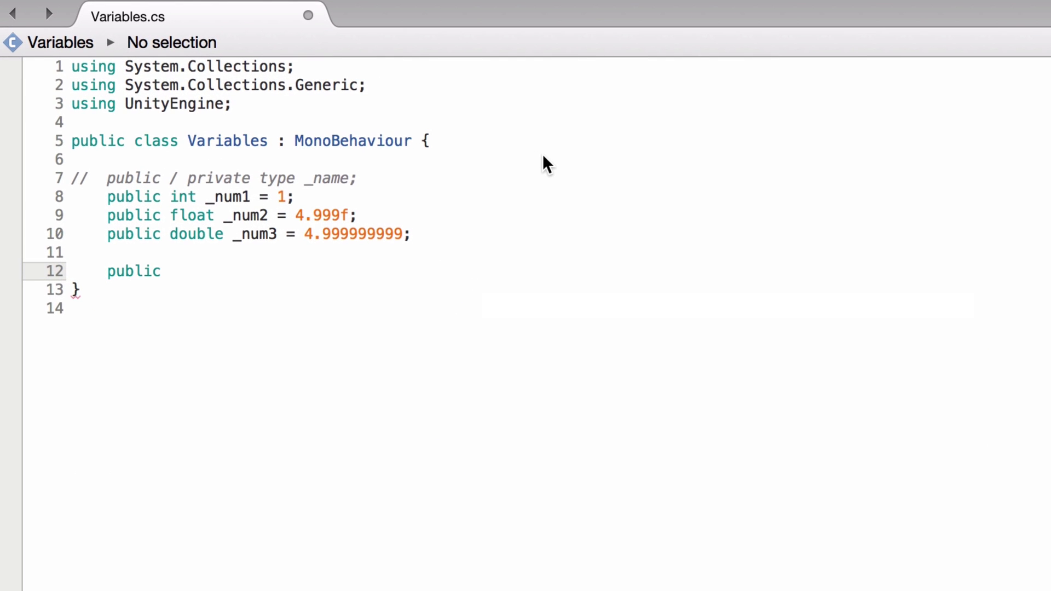
type(" char ")
type("_c =")
type("'")
type("7")
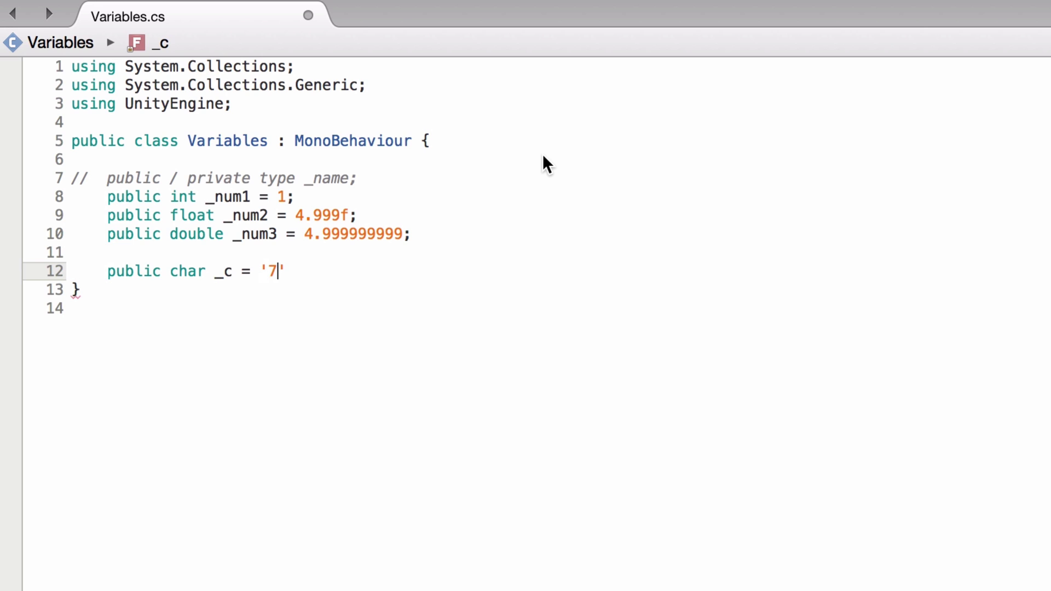
key("BackSpace")
type("b")
key("Right")
type(";")
key("super+s")
key("super+Tab")
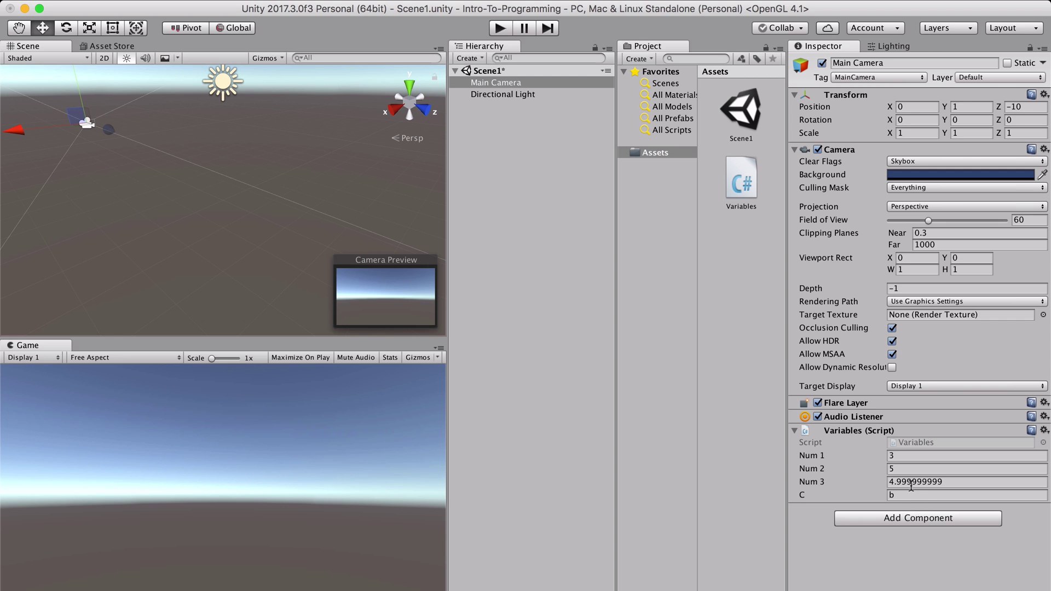
- Type 8a into the C field in the Inspector, then return to MonoDevelop
left_click(909, 496)
type("8")
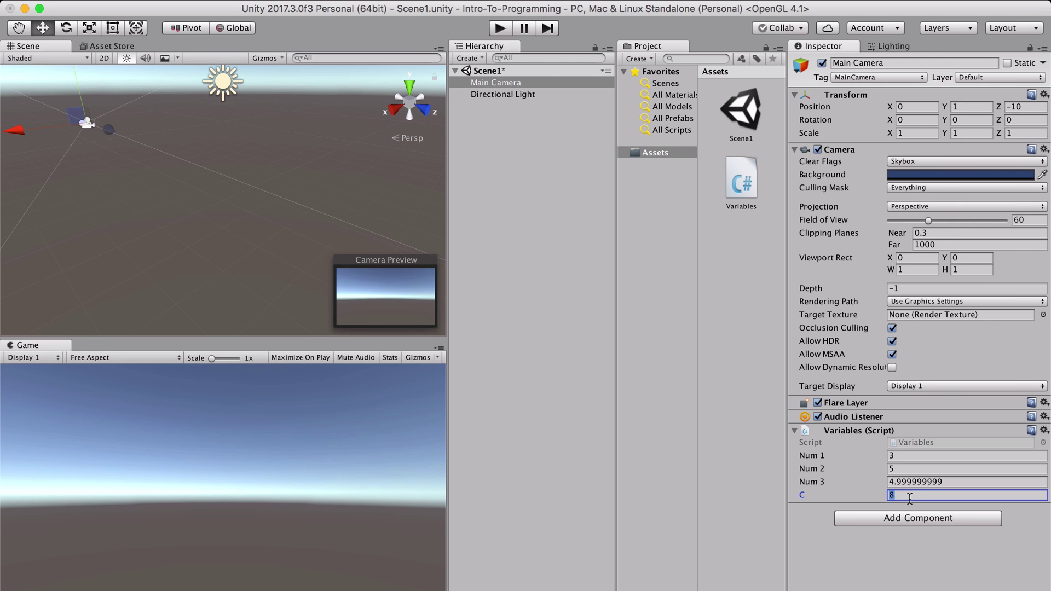
type("a")
key("super+Tab")
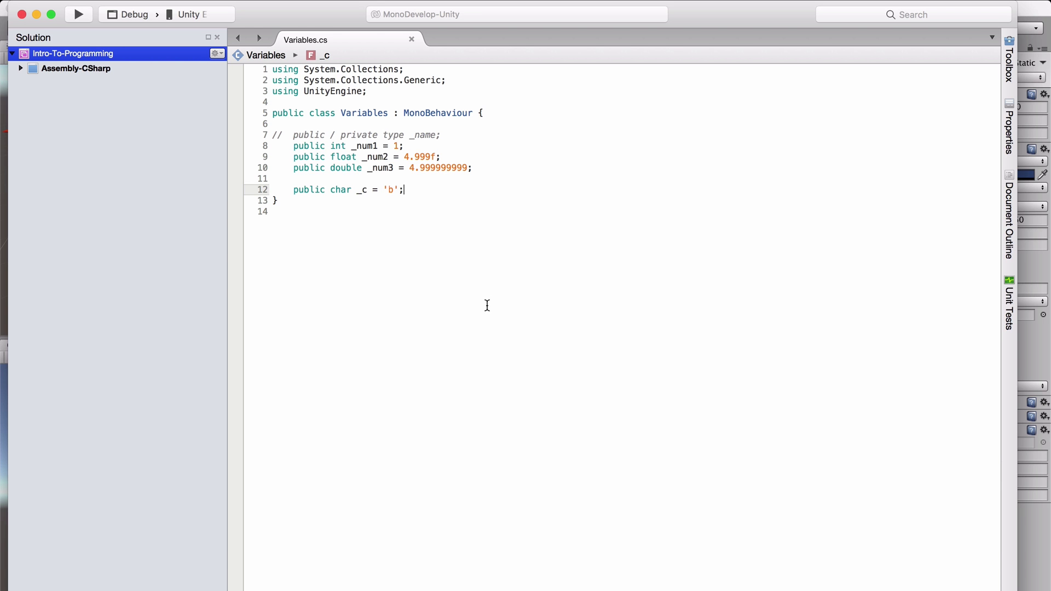
- Declare public string _s = "Hello.."; on line 13, save, and check the S field in the Inspector
key("Return")
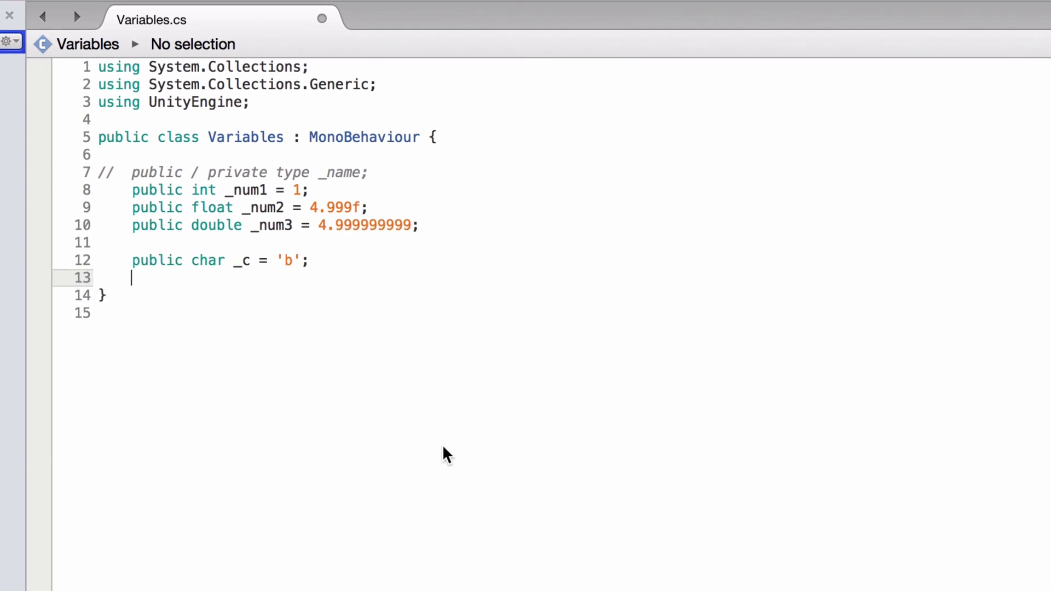
type("publi")
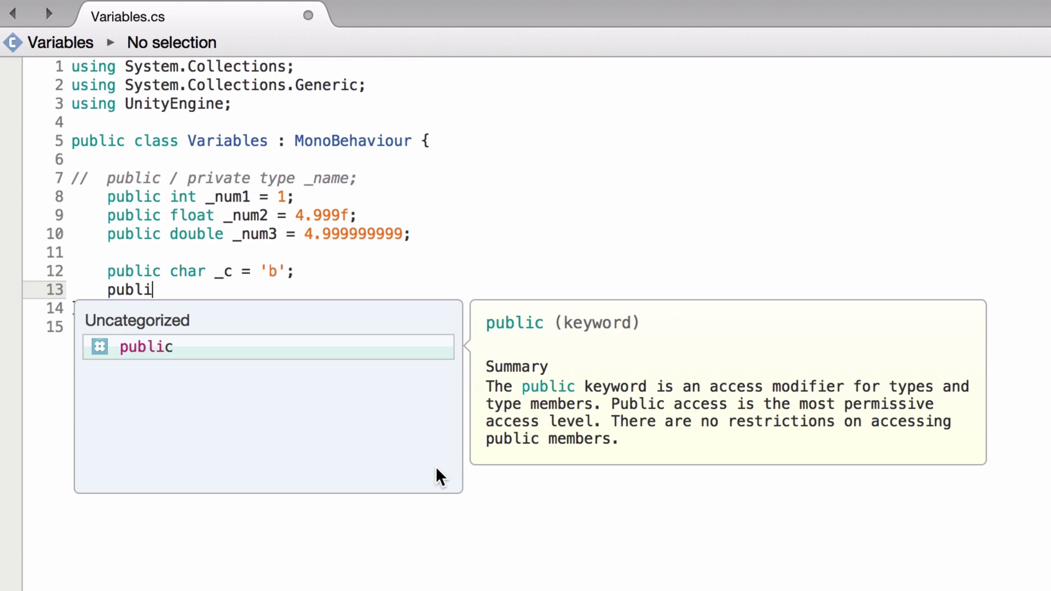
type("c string _s = ")
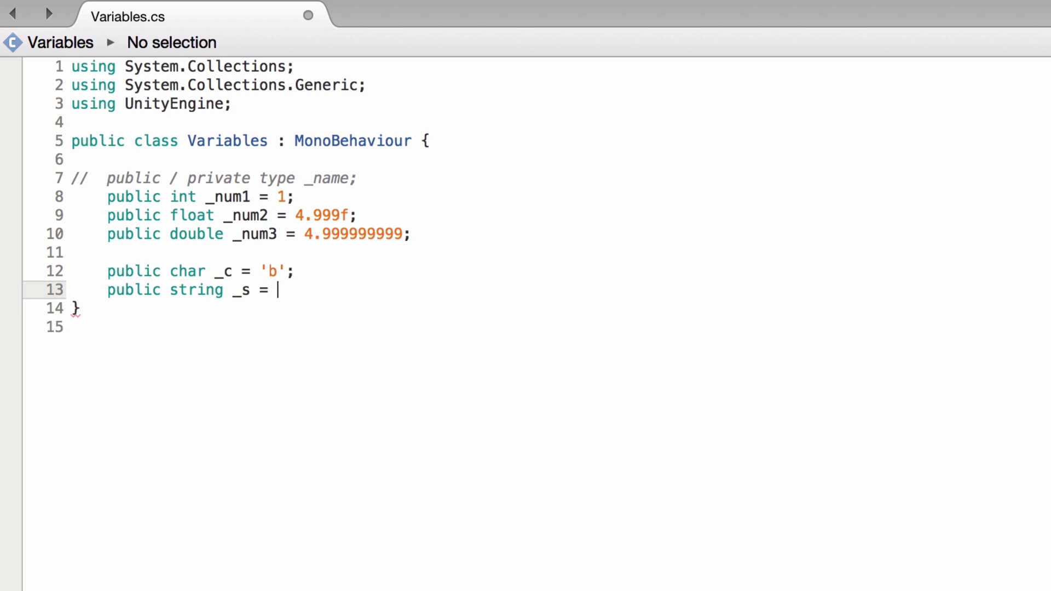
type("\"")
type("Hello")
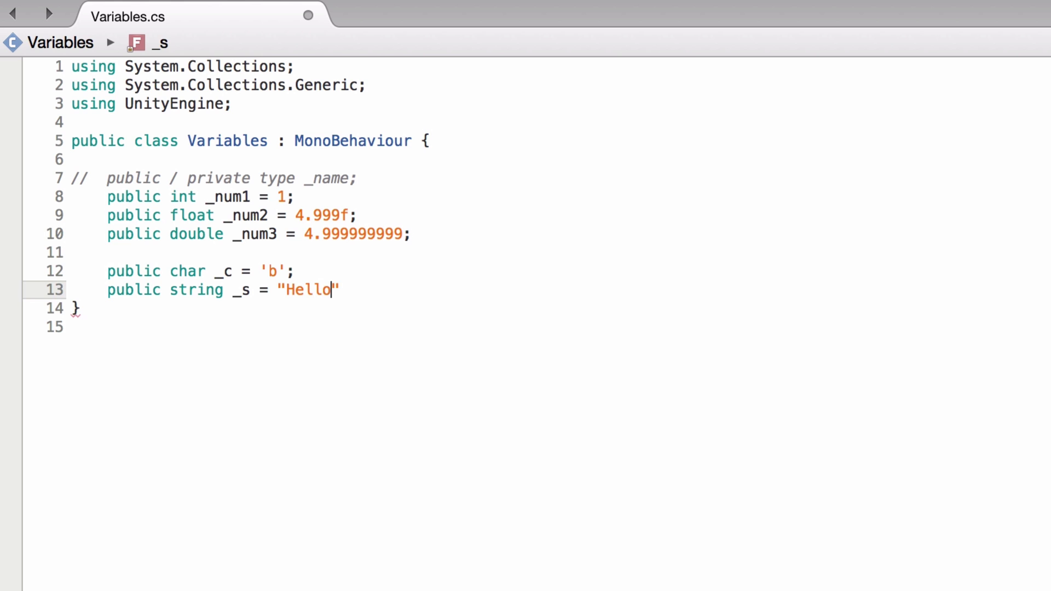
type("..")
key("Right")
type(";")
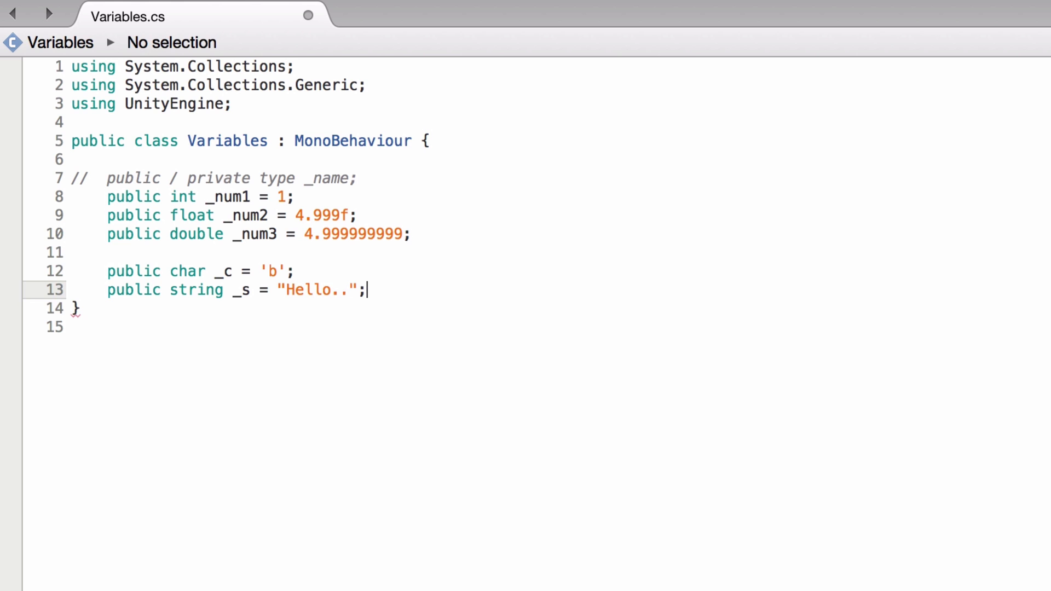
key("super+s")
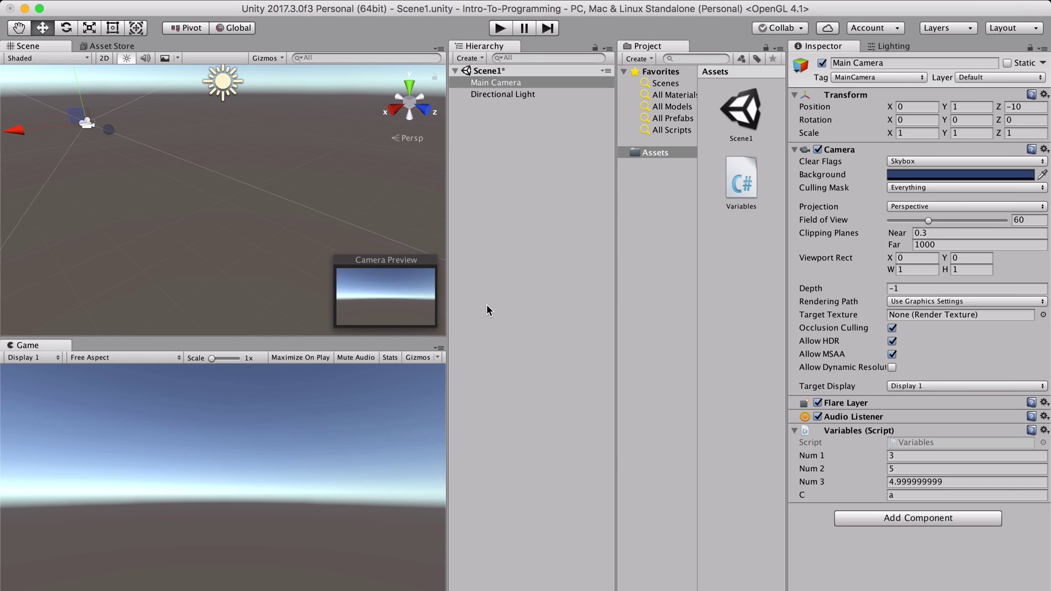
left_click(926, 509)
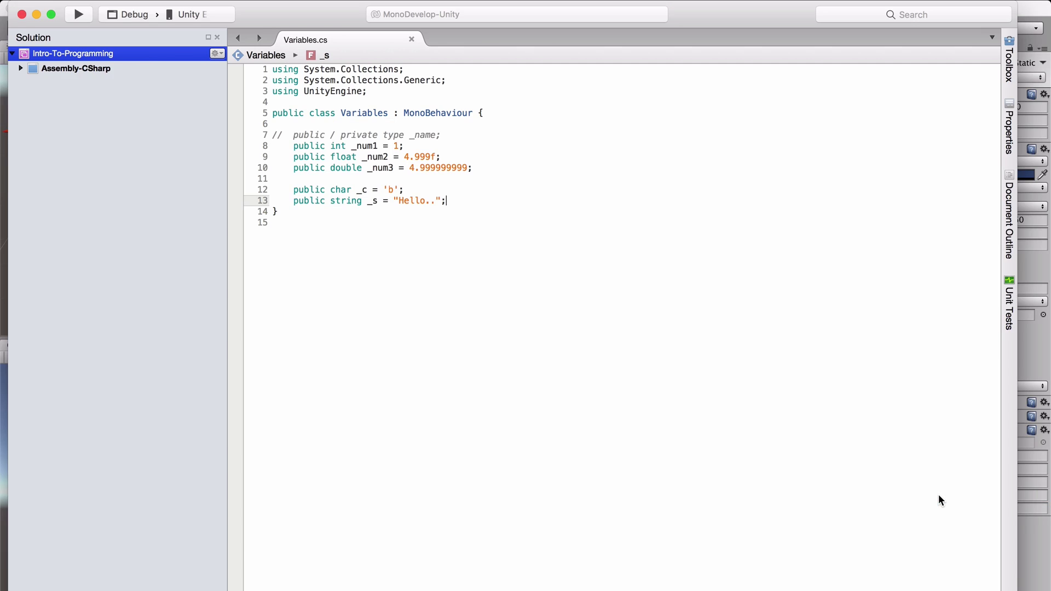
- Add public bool _b = true; on line 15, briefly trying false before restoring true
key("Return")
key("Return")
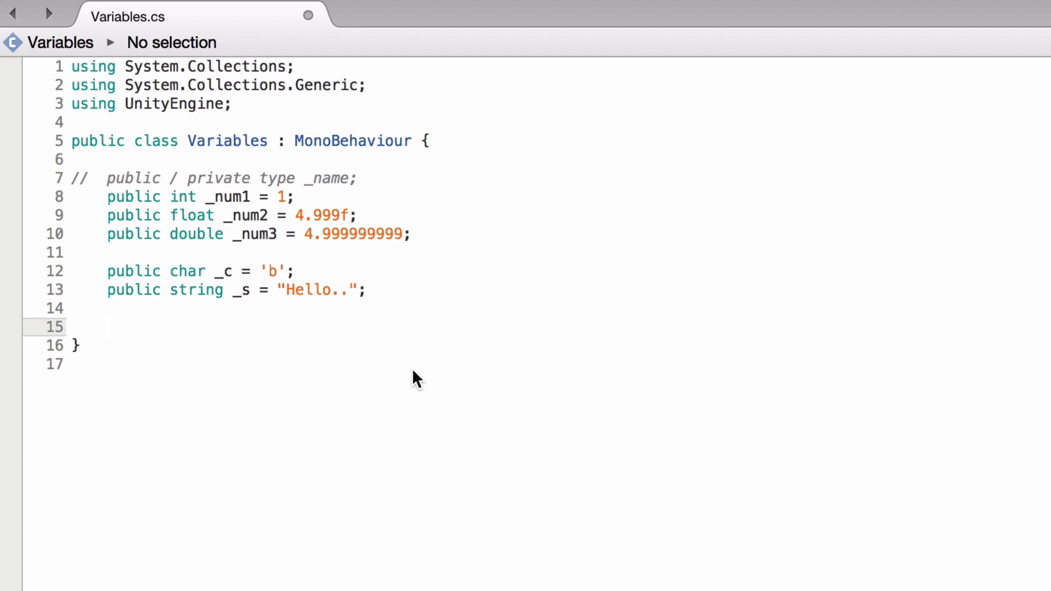
type("public bool _")
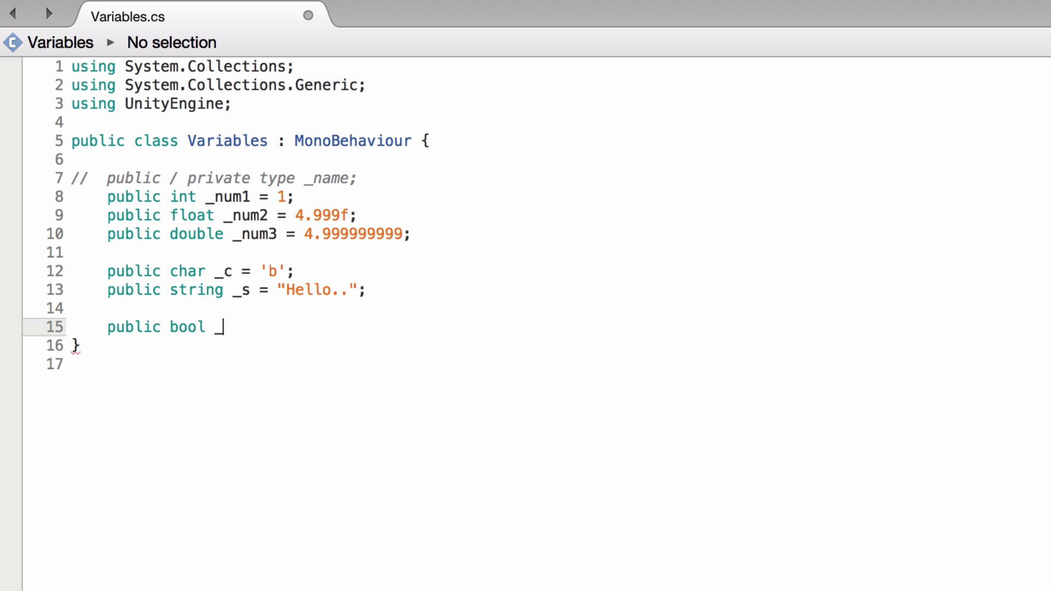
type("b = ")
type("true")
key("BackSpace")
key("BackSpace")
key("BackSpace")
type("false")
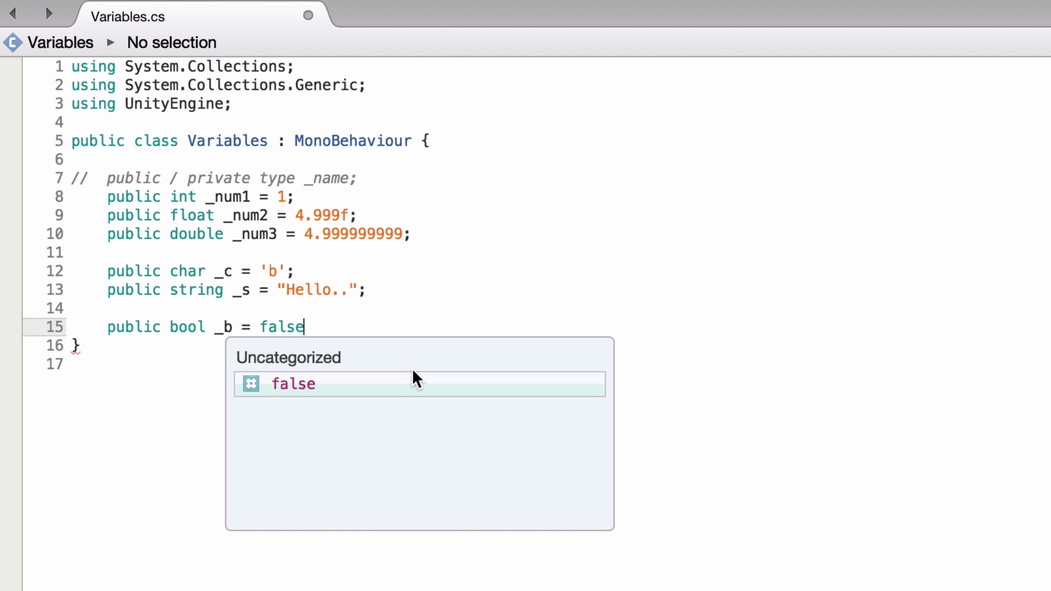
key("BackSpace")
key("BackSpace")
key("BackSpace")
key("BackSpace")
key("BackSpace")
type("true")
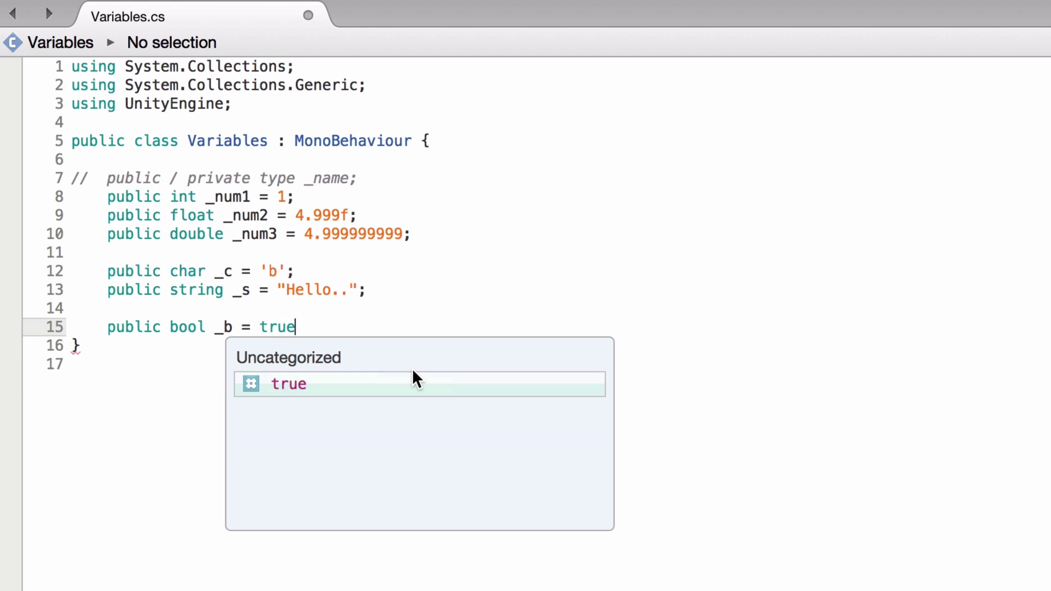
type(";")
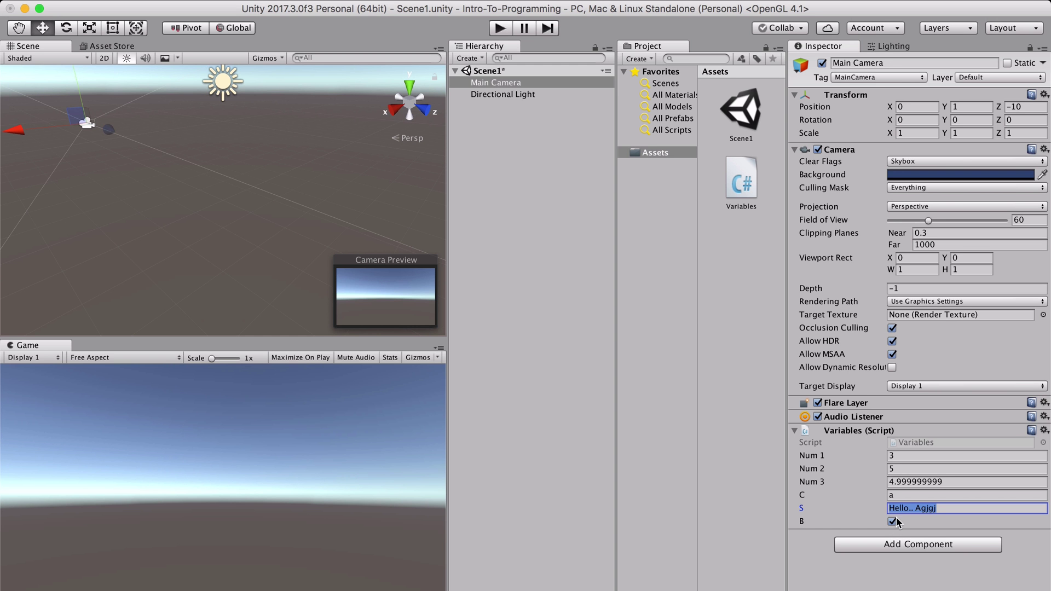
left_click(893, 521)
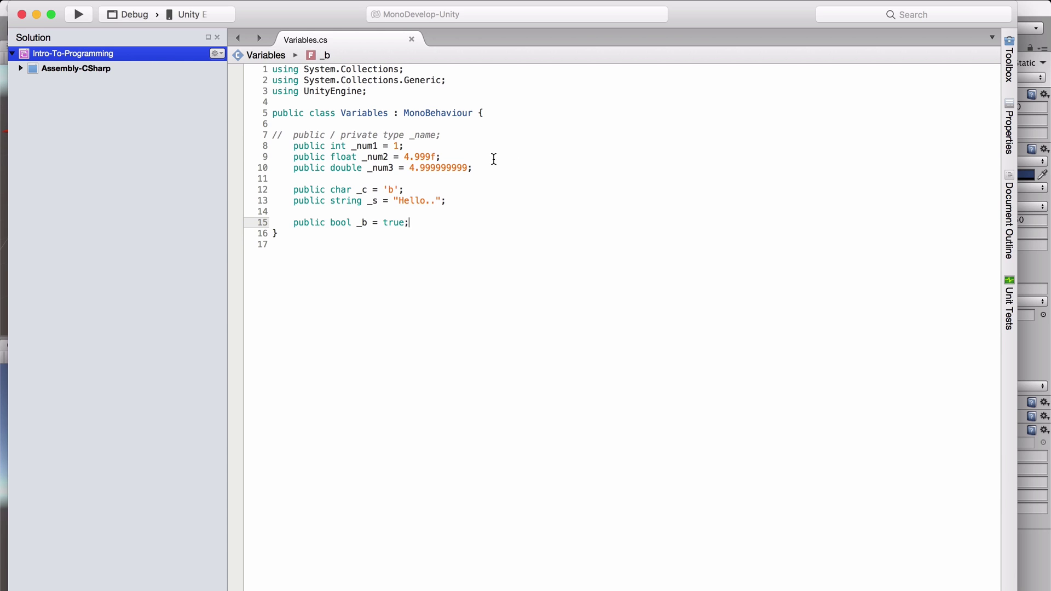
left_click_drag(470, 167, 419, 165)
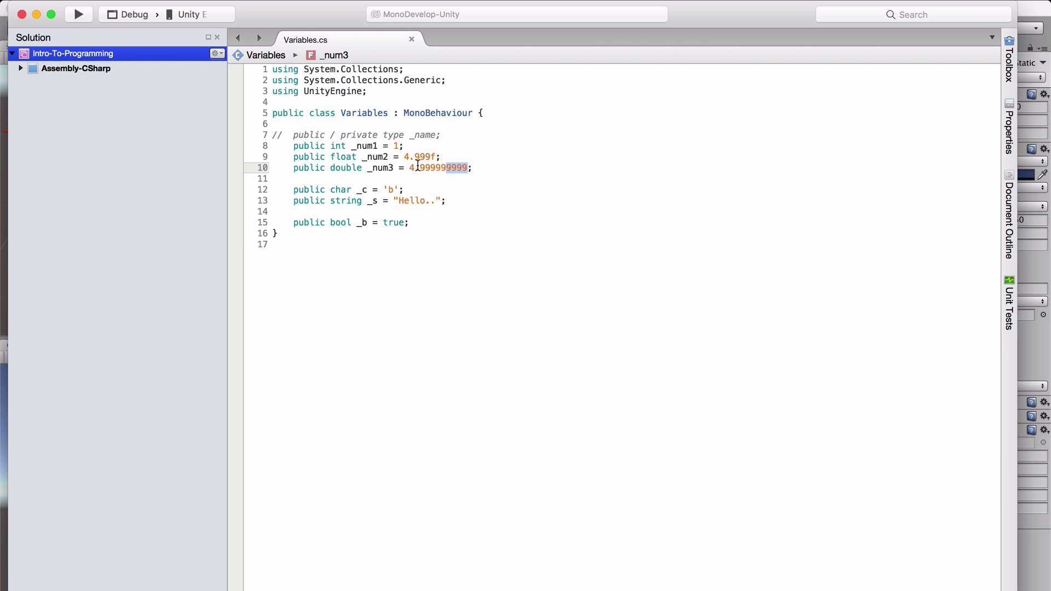
left_click_drag(446, 201, 290, 187)
left_click(410, 221)
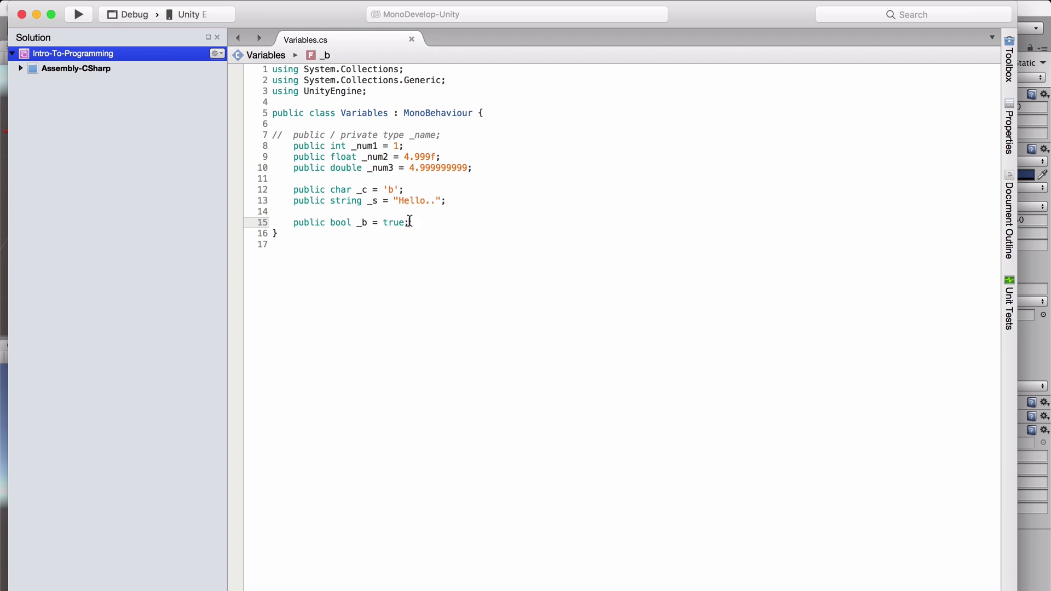
left_click_drag(410, 221, 291, 223)
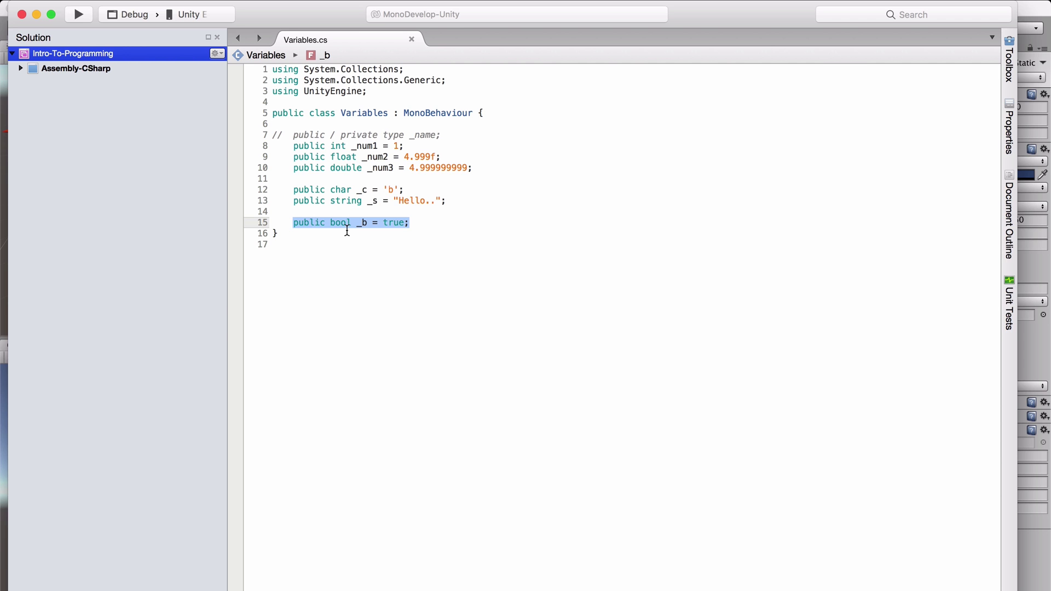
key("super+Tab")
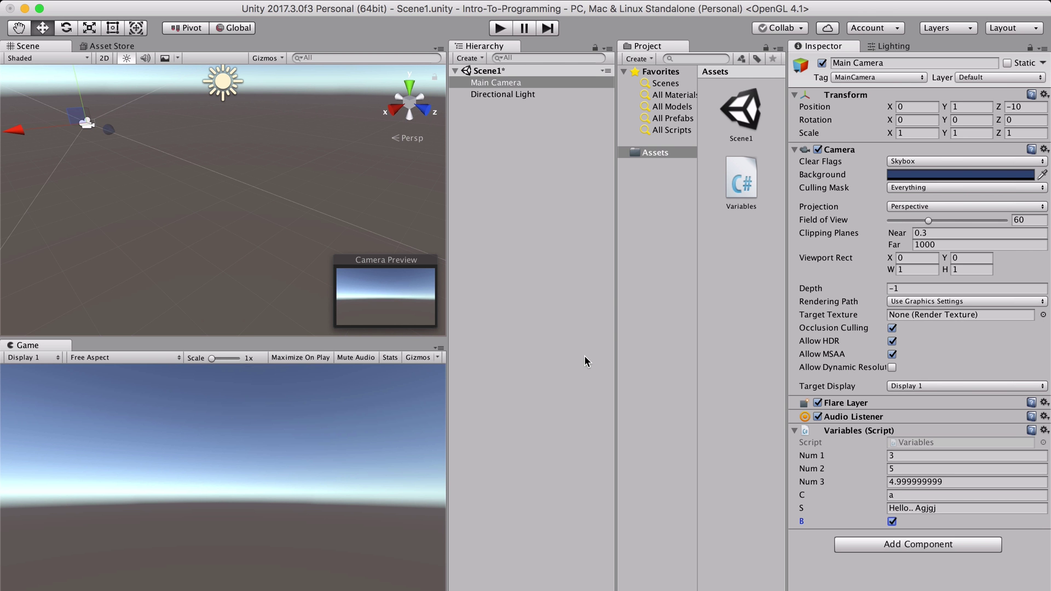